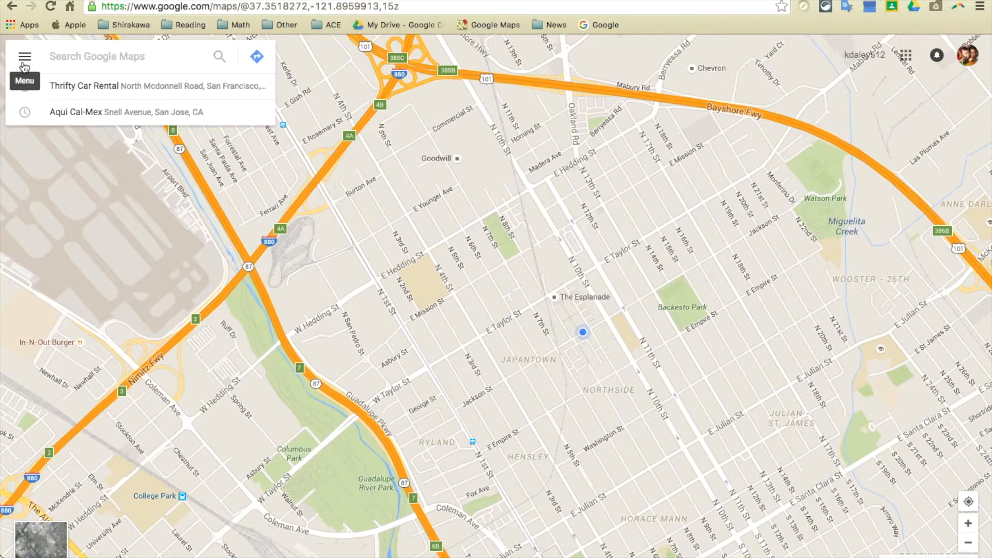
Step: Create a new custom map from the maps section of your saved places
left_click(22, 62)
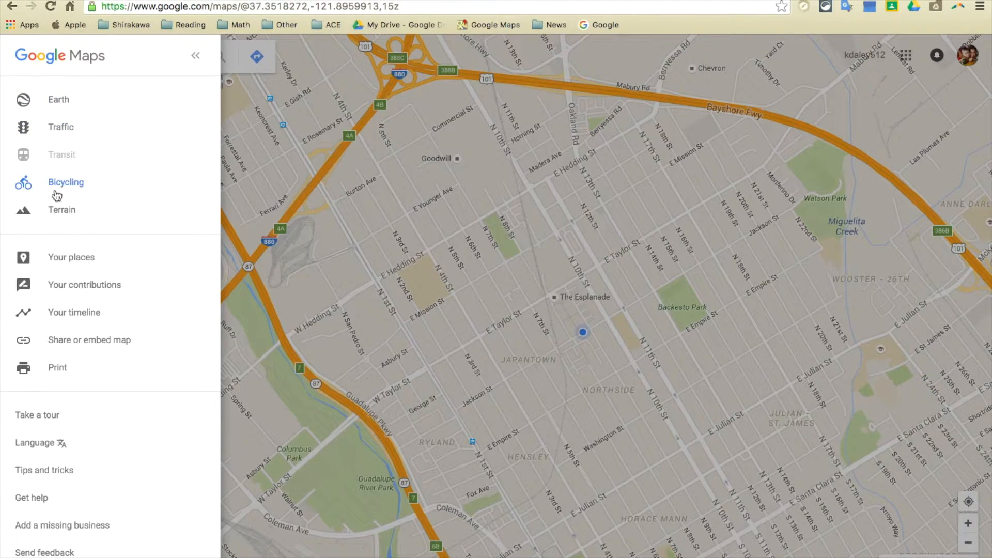
left_click(62, 263)
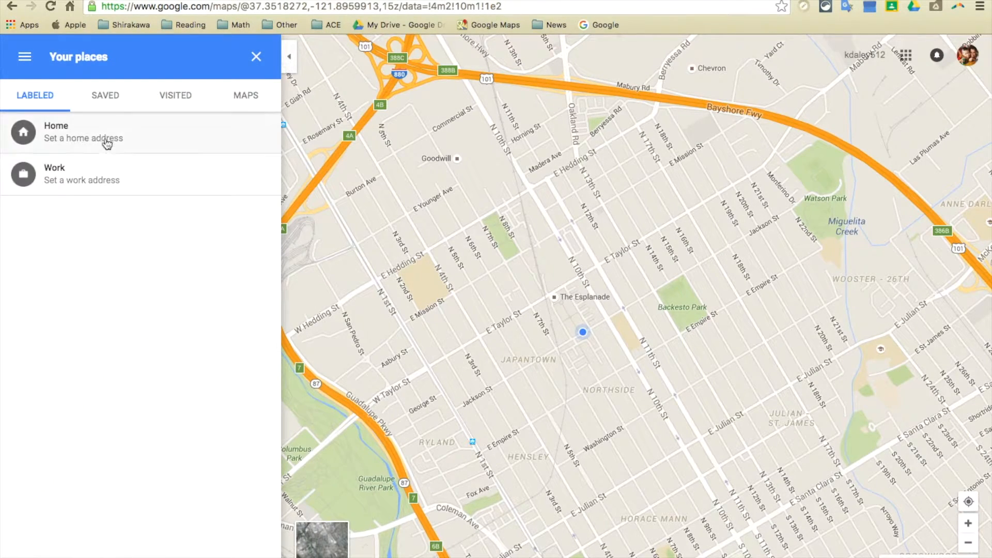
left_click(247, 97)
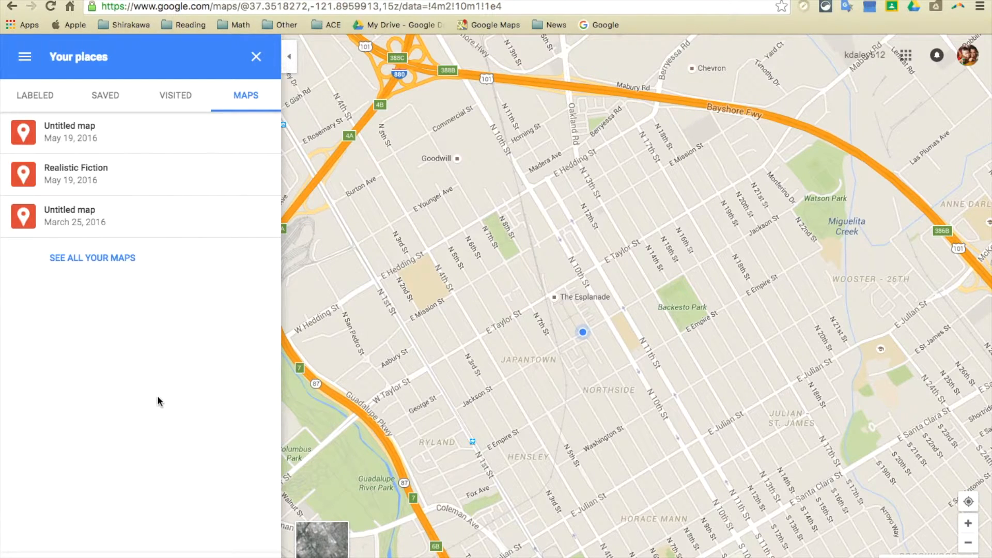
left_click(140, 556)
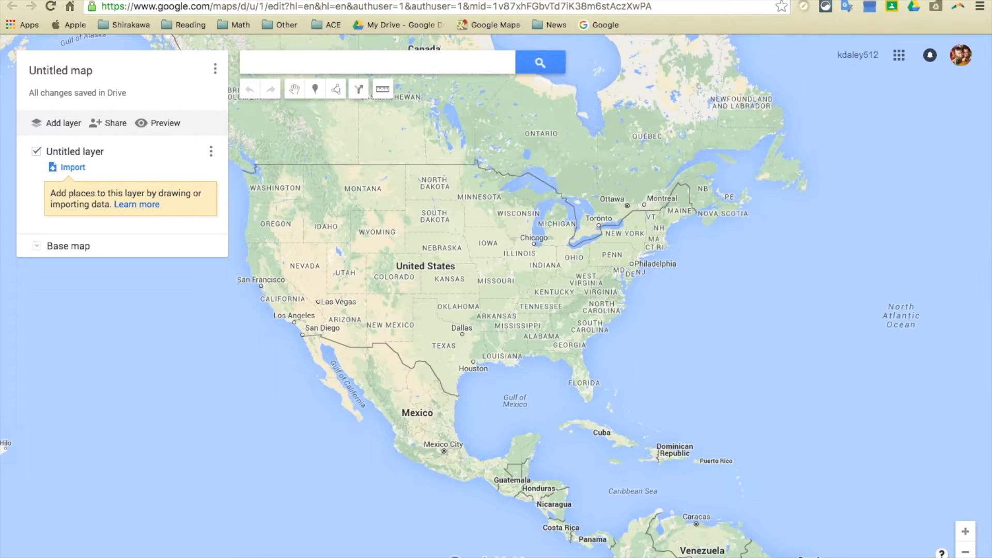
Step: Title the map "Expeditionary ELA" and save it with the description "This map is for books that I explore during Module 1."
left_click(85, 71)
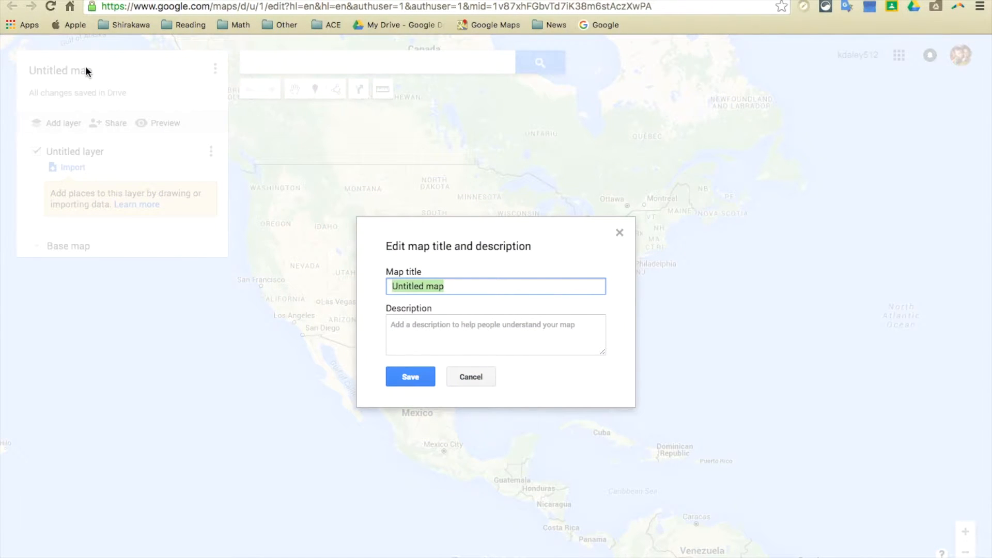
type("Exped")
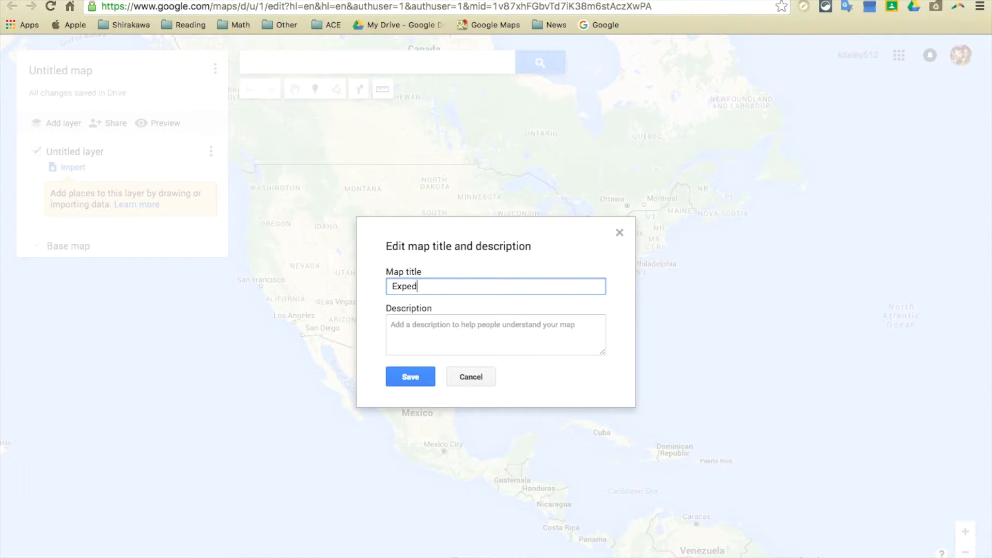
type("itionary ELA")
left_click(499, 336)
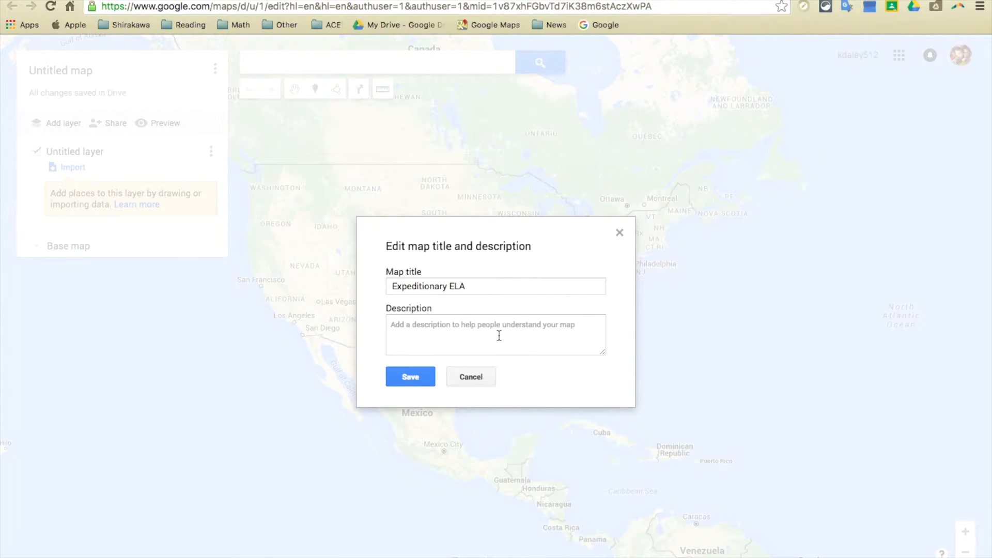
type("This ")
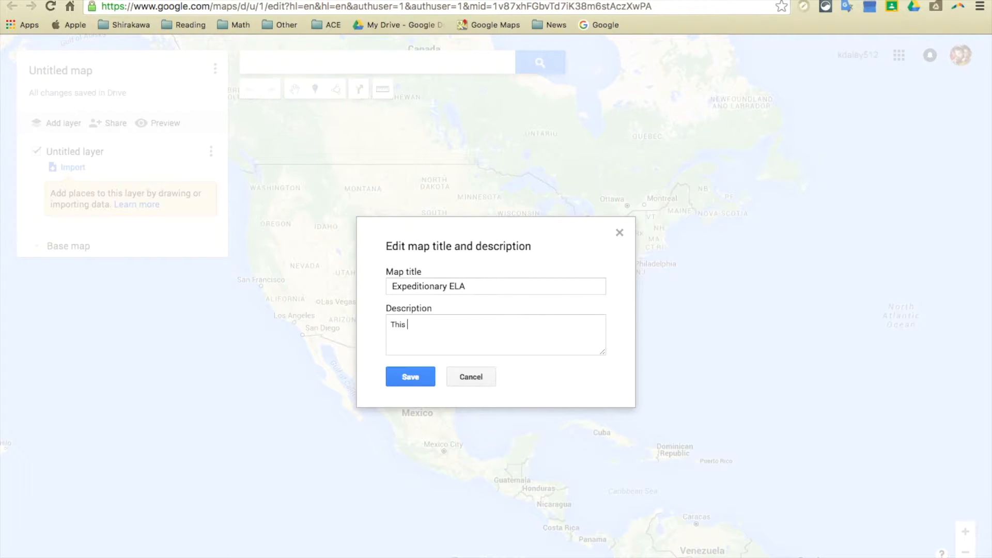
type("map is for books that I explore during Module 1.")
left_click(418, 376)
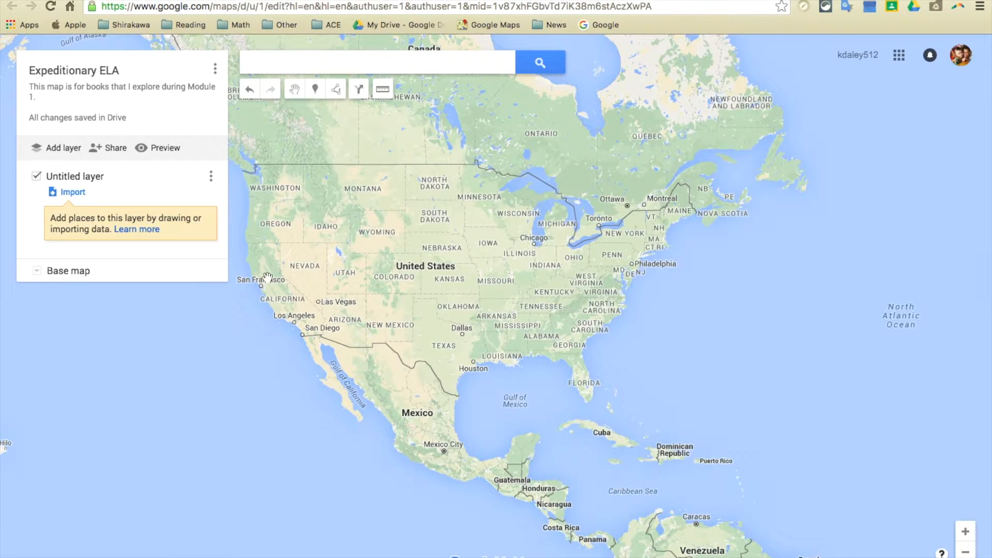
Step: Rename the untitled layer as "Rain School"
left_click(100, 181)
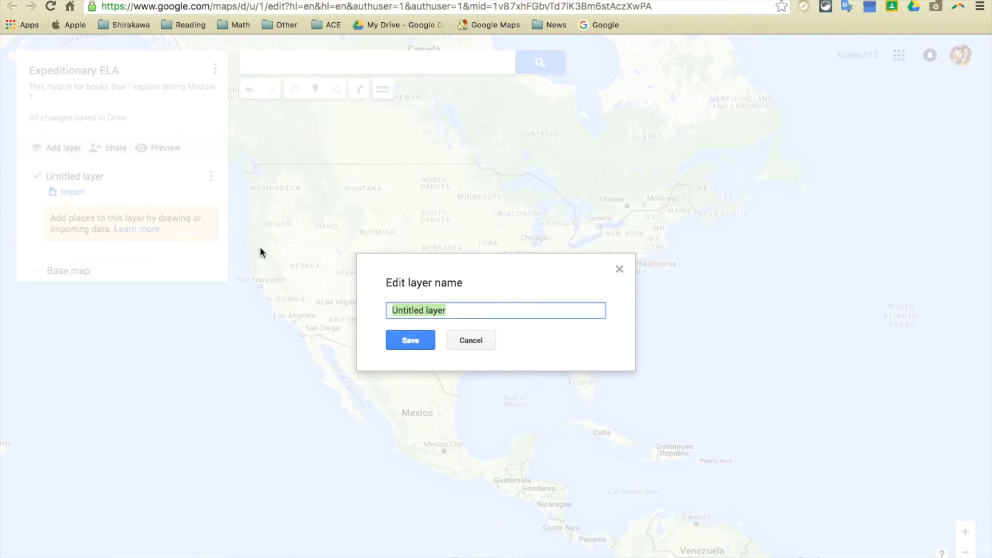
key("BackSpace")
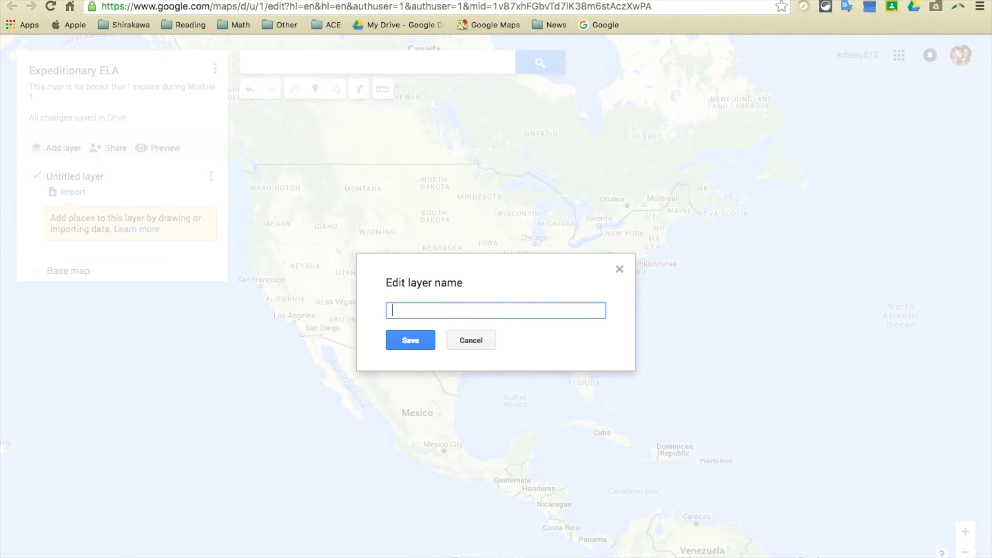
type("Rain School")
key("Return")
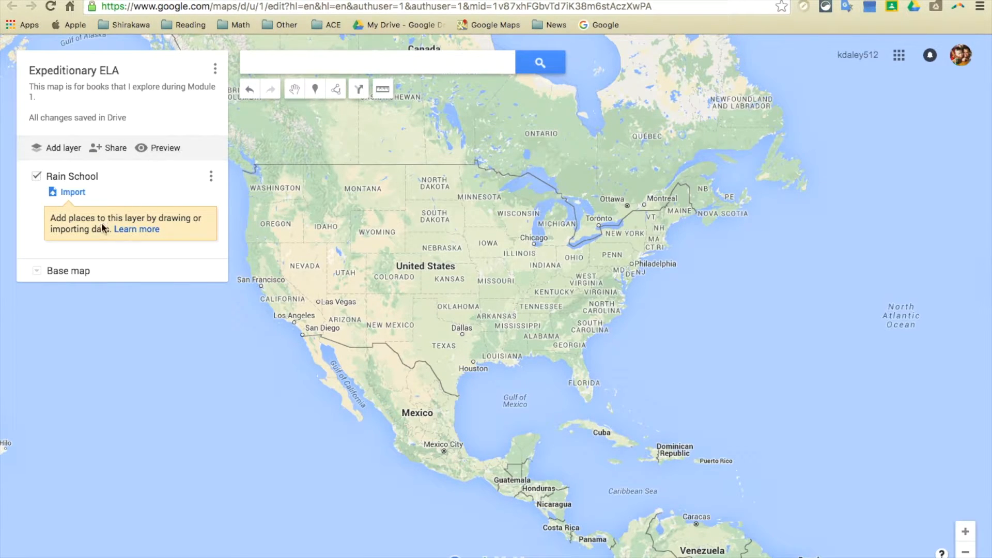
Step: Try out the available base map styles and apply the satellite imagery as the base map
left_click(40, 275)
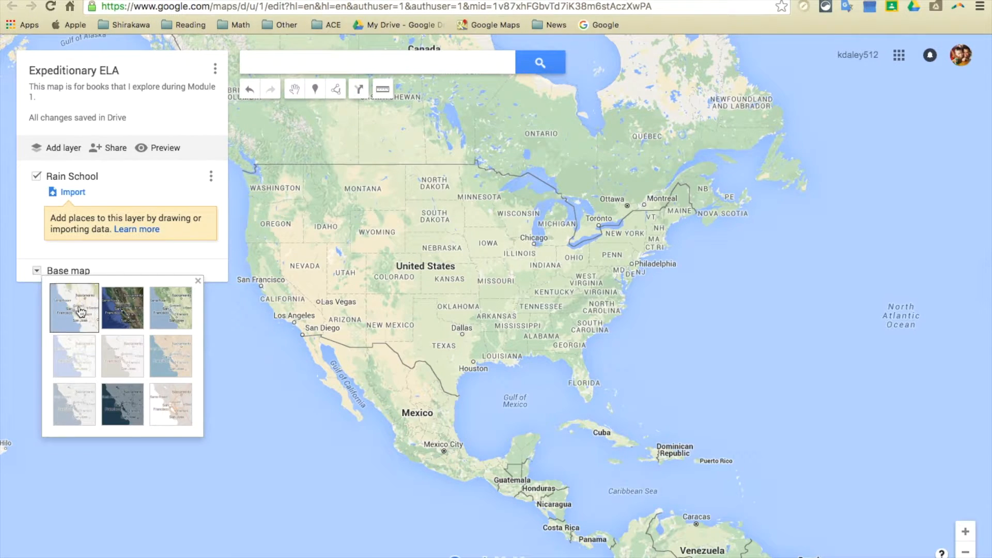
left_click(131, 315)
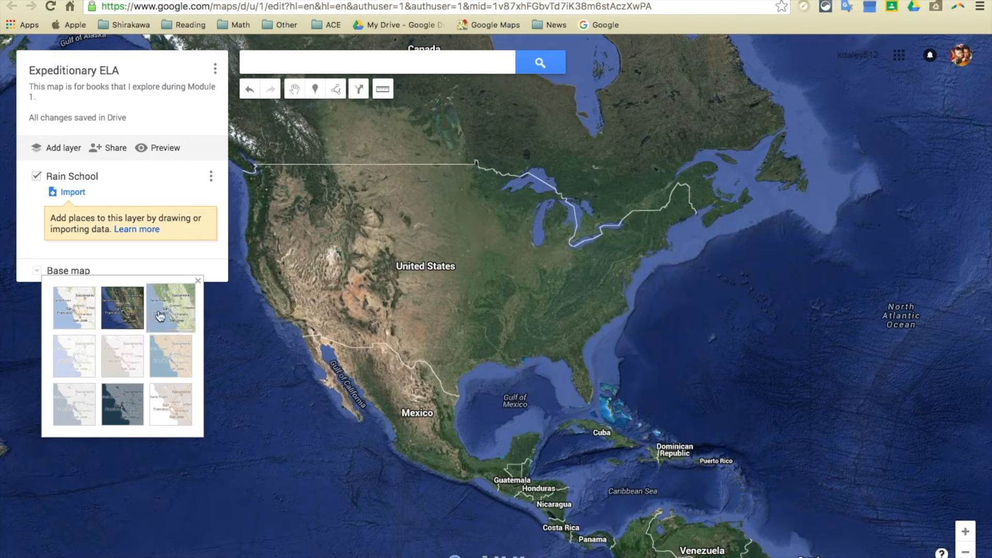
left_click(169, 316)
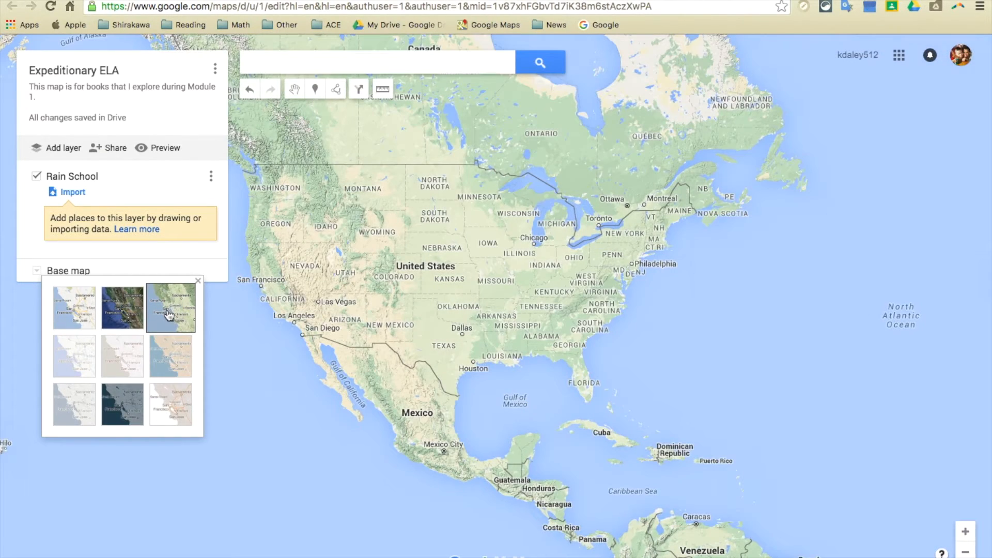
left_click(169, 353)
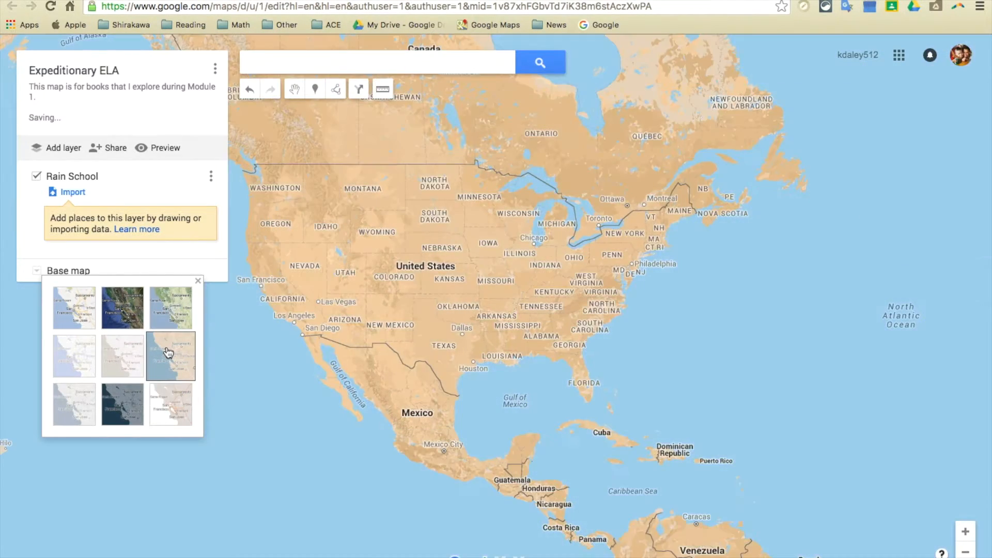
left_click(116, 373)
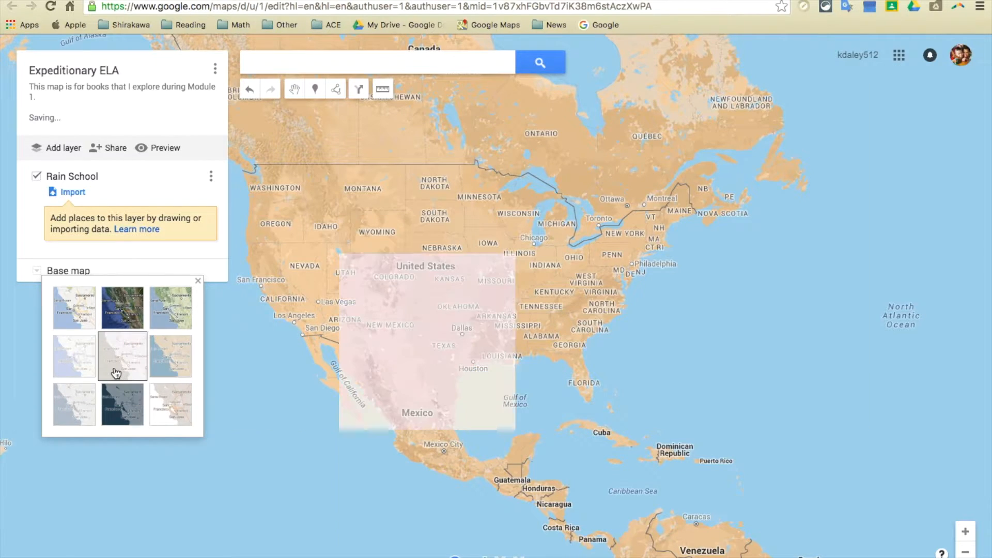
left_click(76, 372)
left_click(75, 414)
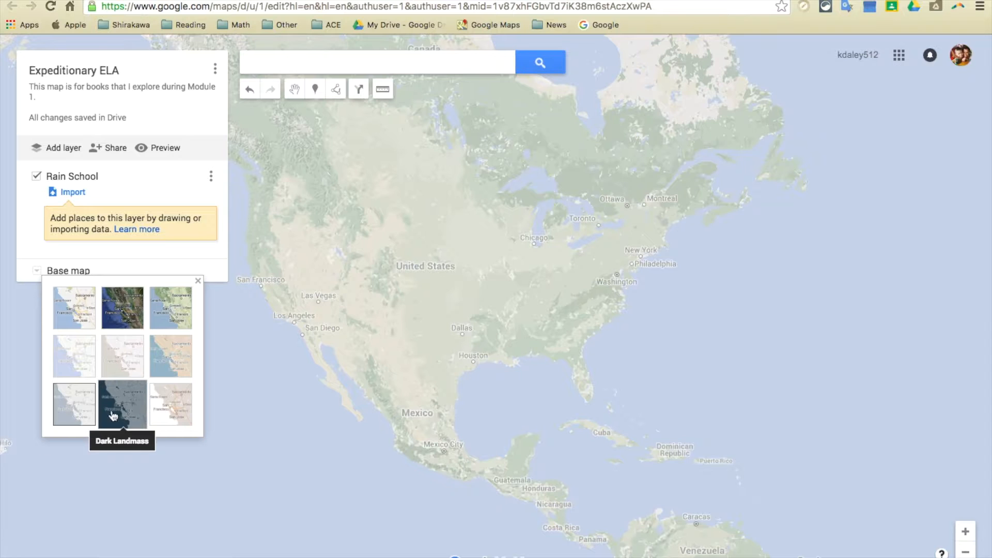
left_click(113, 416)
left_click(186, 404)
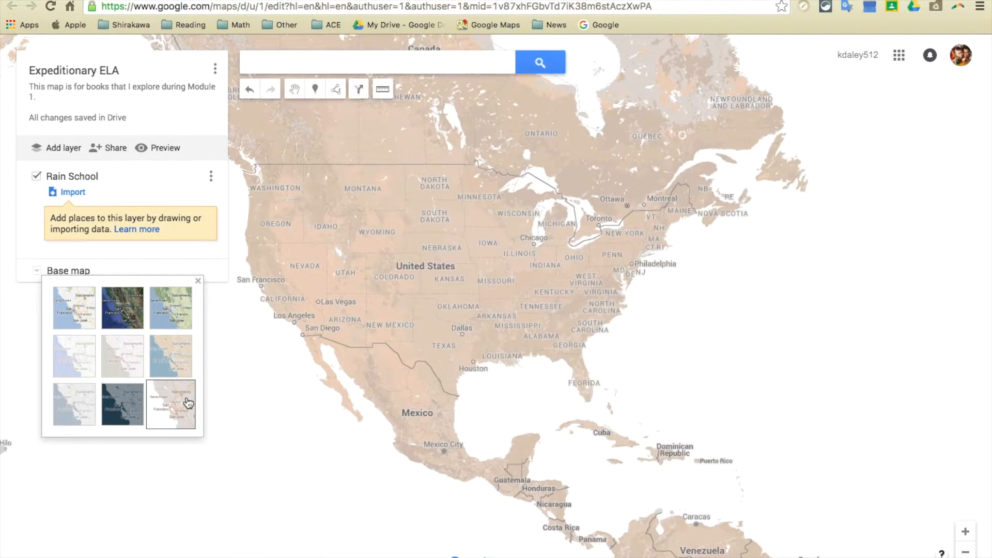
left_click(88, 321)
left_click(116, 317)
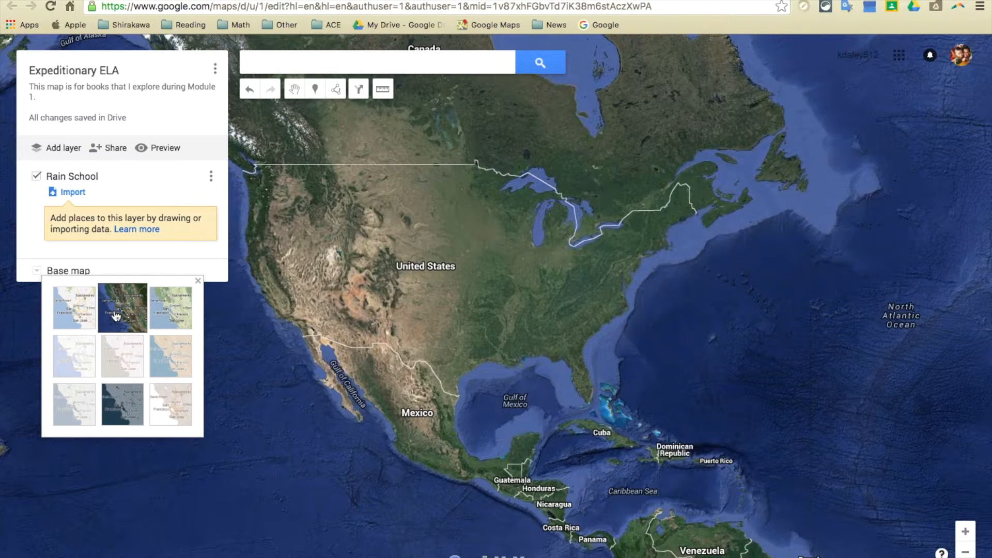
left_click(198, 281)
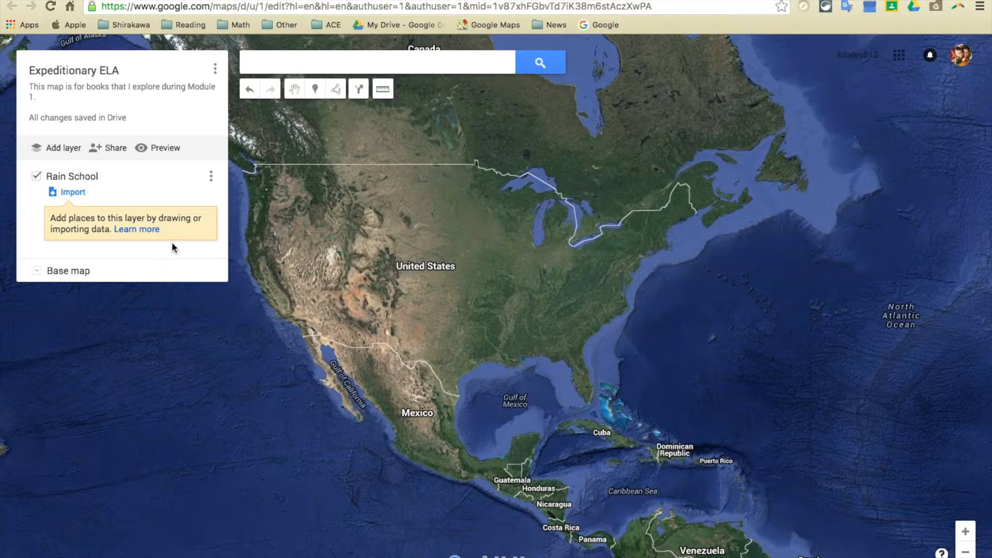
Step: Search for "Lake Chad, Chad" and add the suggested Lake Chad place to the Rain School layer
left_click(309, 58)
type("Lak")
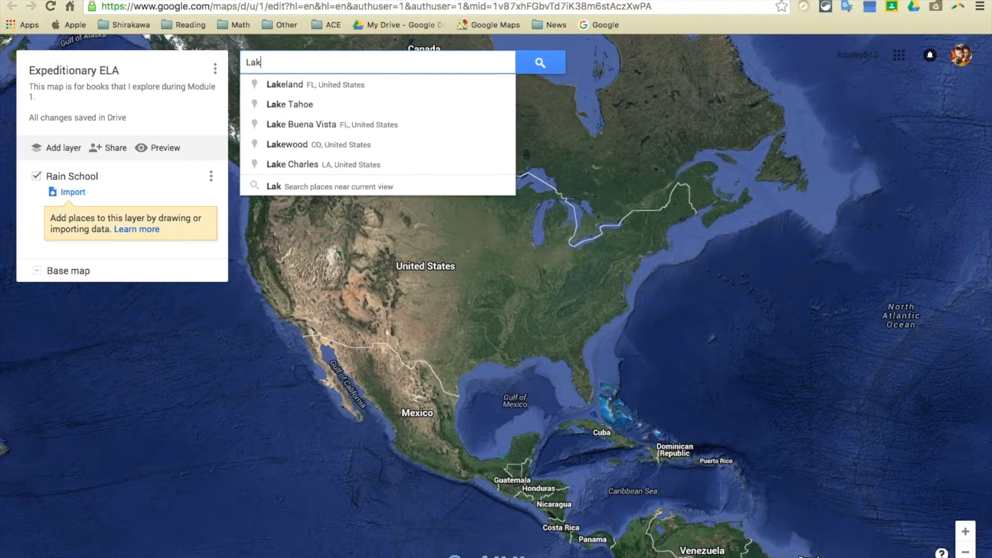
type("e Chad, Chad")
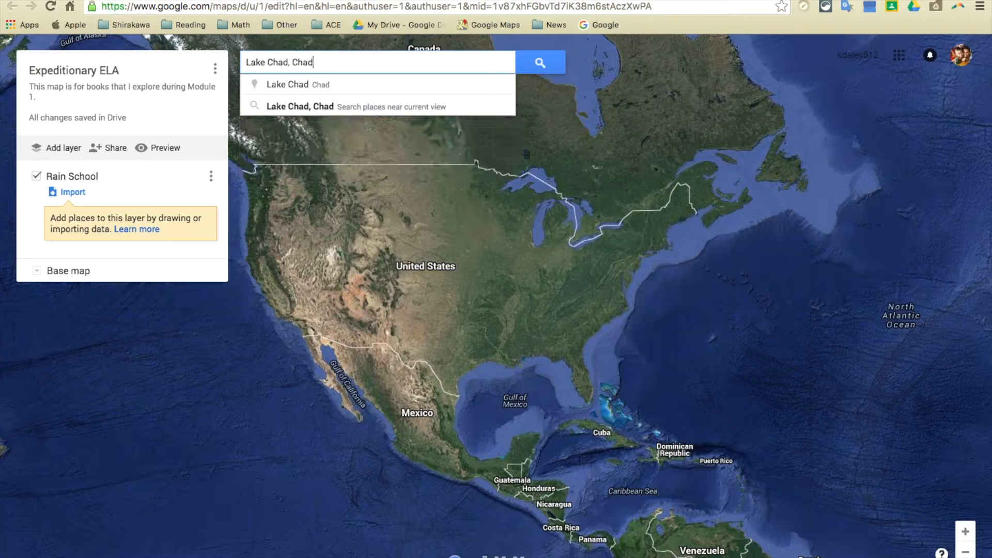
left_click(313, 86)
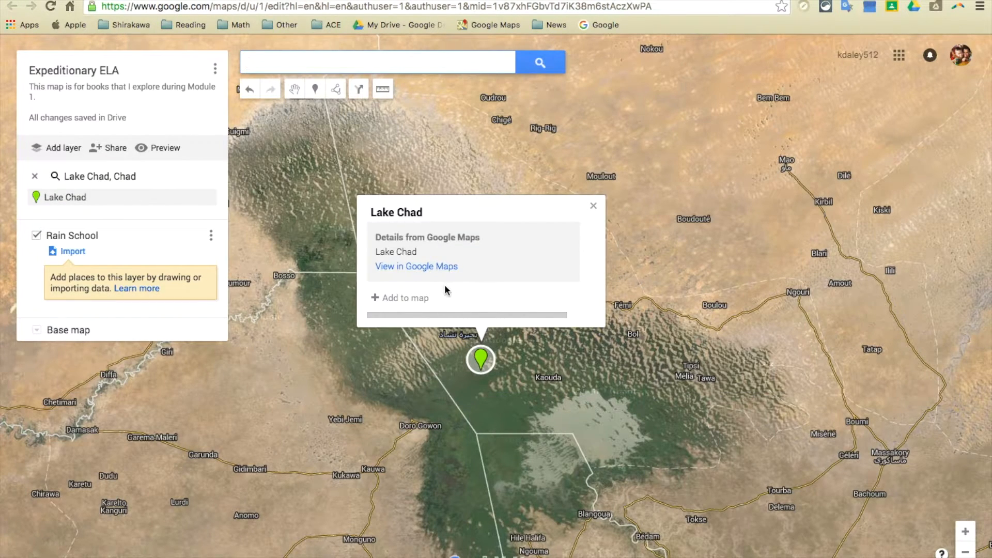
left_click(420, 300)
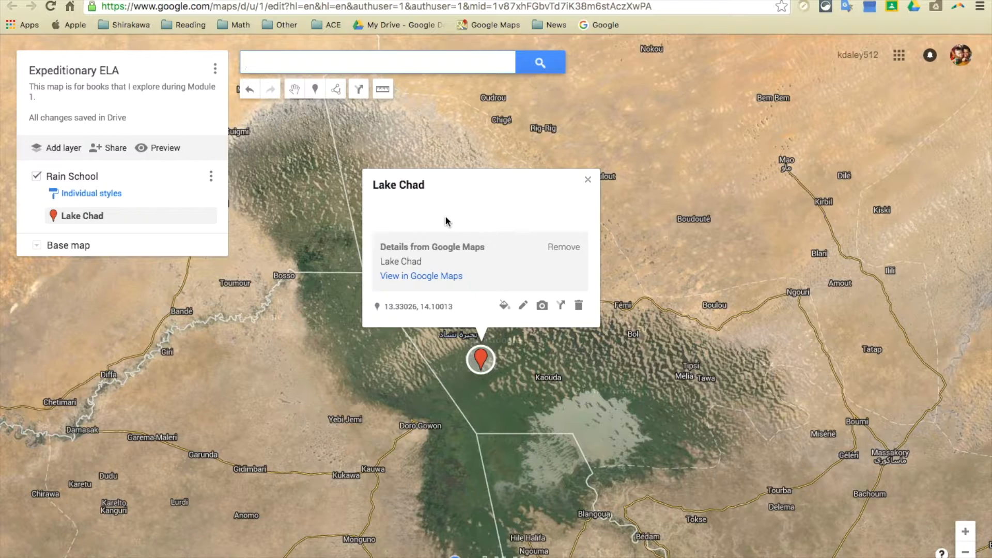
Step: Style the Lake Chad marker as a yellow star
left_click(505, 306)
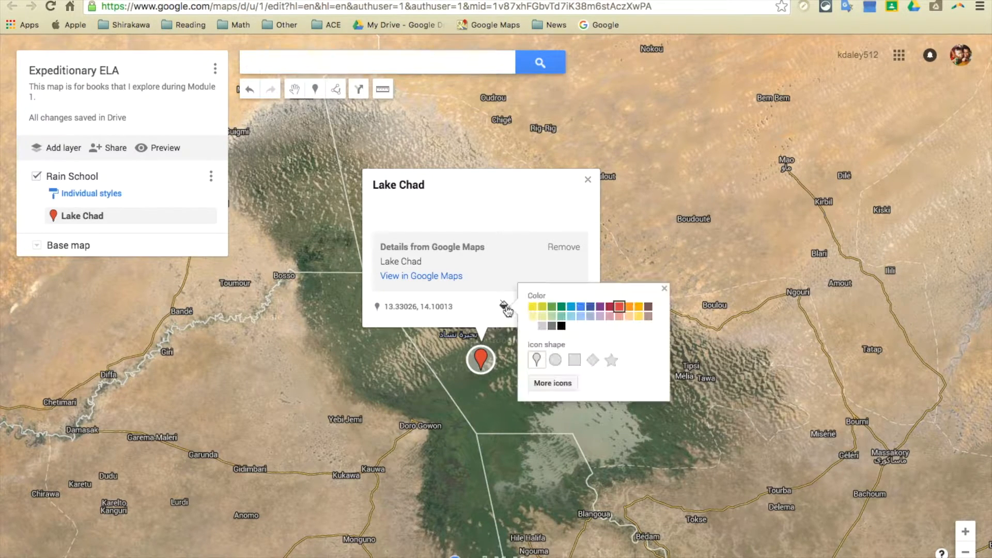
left_click(532, 309)
left_click(568, 384)
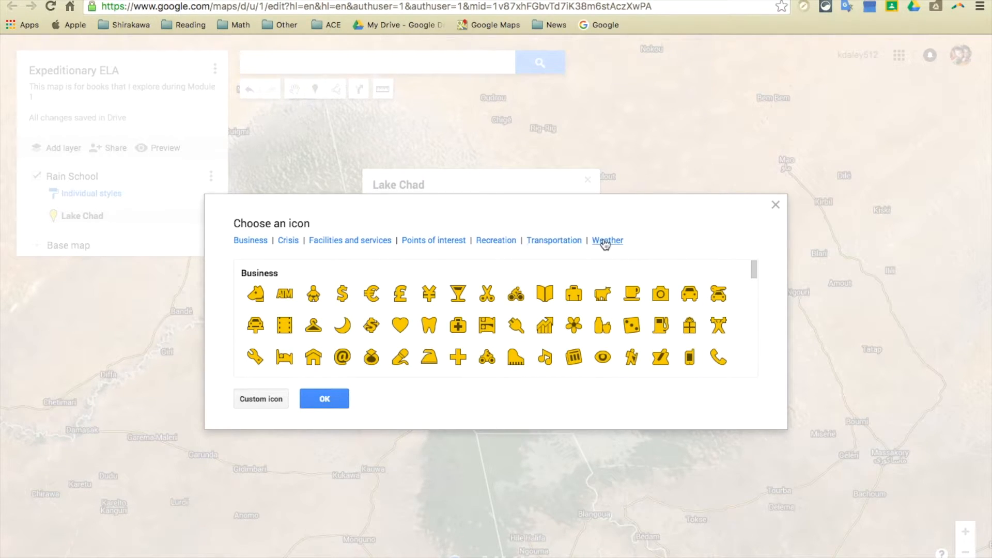
left_click(776, 204)
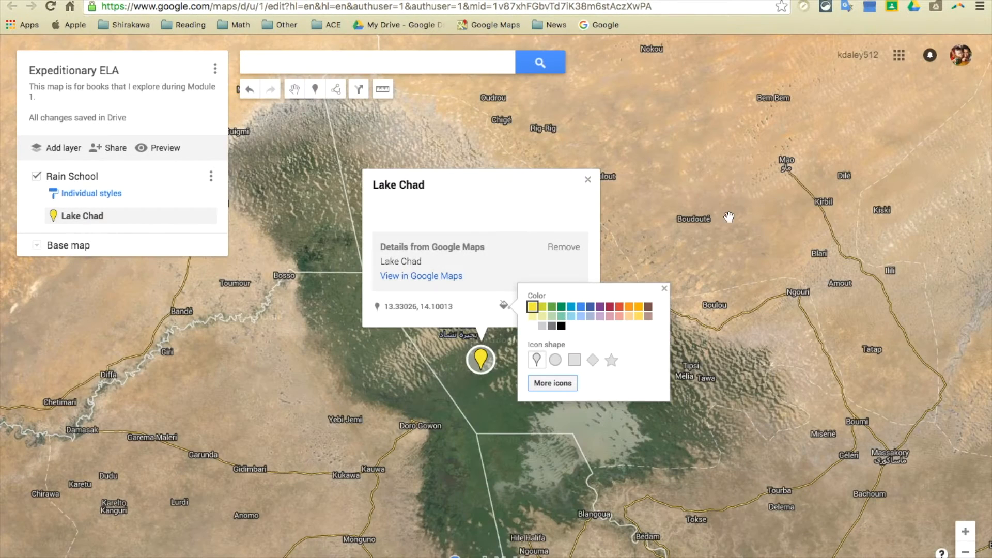
left_click(610, 361)
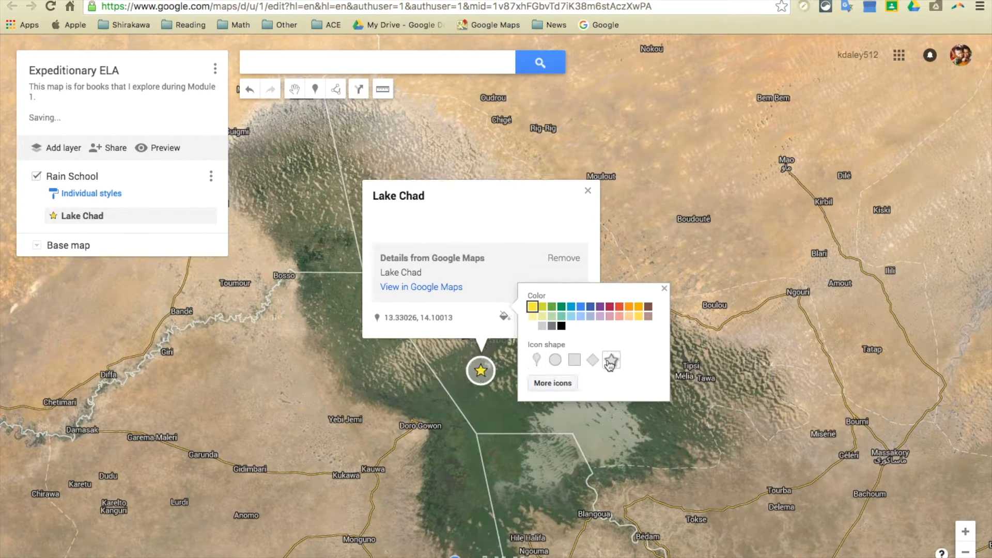
left_click(476, 318)
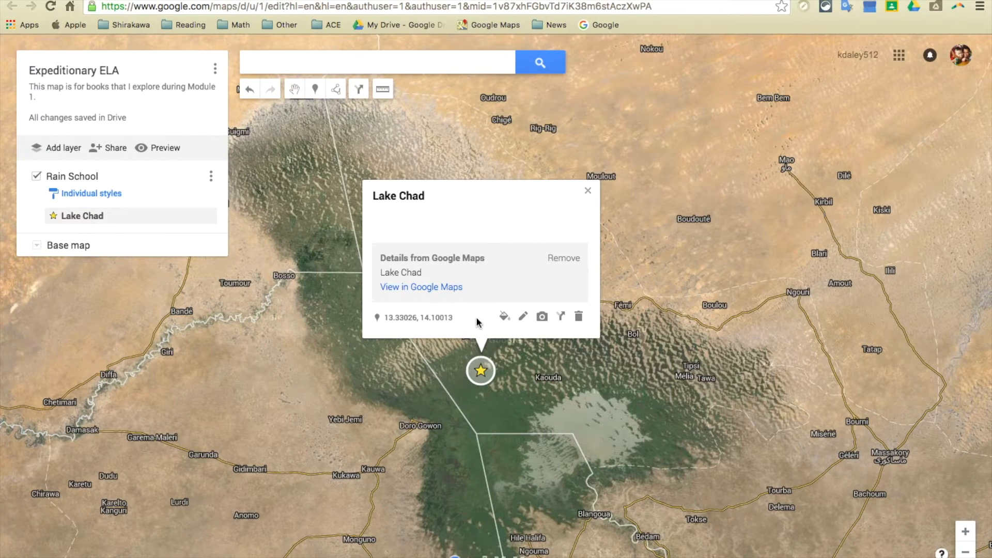
Step: Change the title of the Lake Chad marker to "Chad, Africa"
left_click(523, 317)
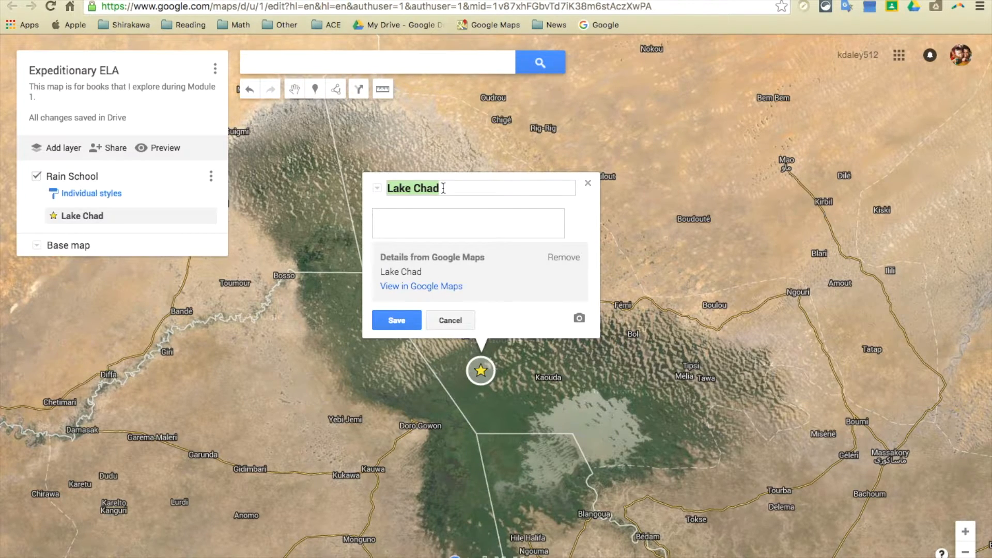
type("C")
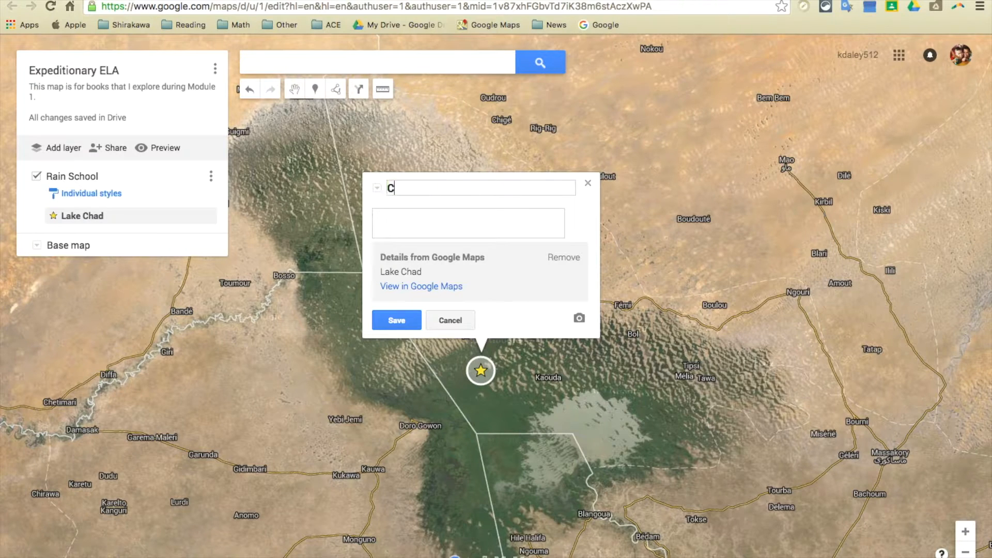
type("had, Africa")
Step: Give the Chad marker the description "Rain School takes place in Chad, Africa. Children must rebuild their school every year."
left_click(444, 225)
type("Rain S")
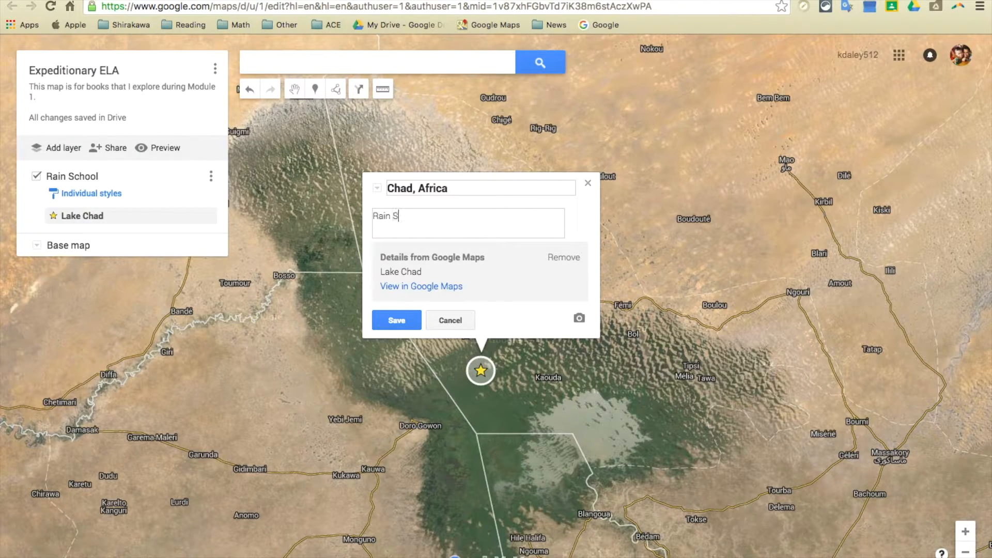
type("chool takes place in Chad, A")
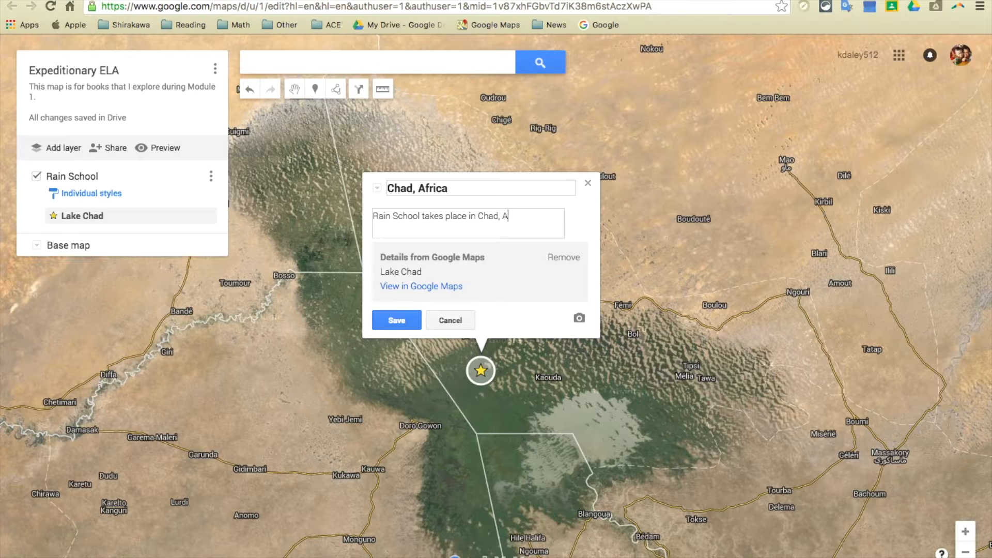
type("frica. Children must rebuild their ")
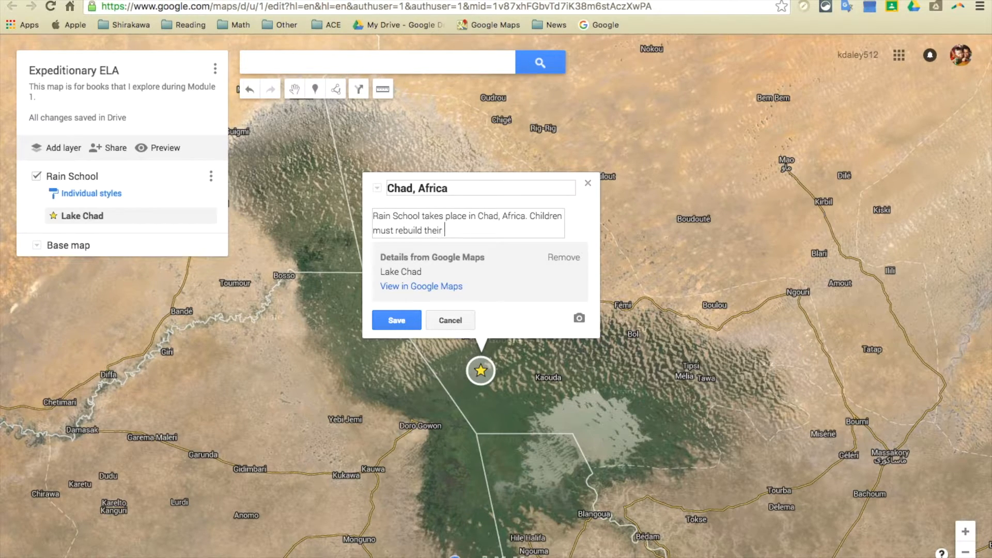
type("school every year")
type(".")
Step: Search Google Images for "Rain School" to find a picture for the Chad marker
left_click(579, 319)
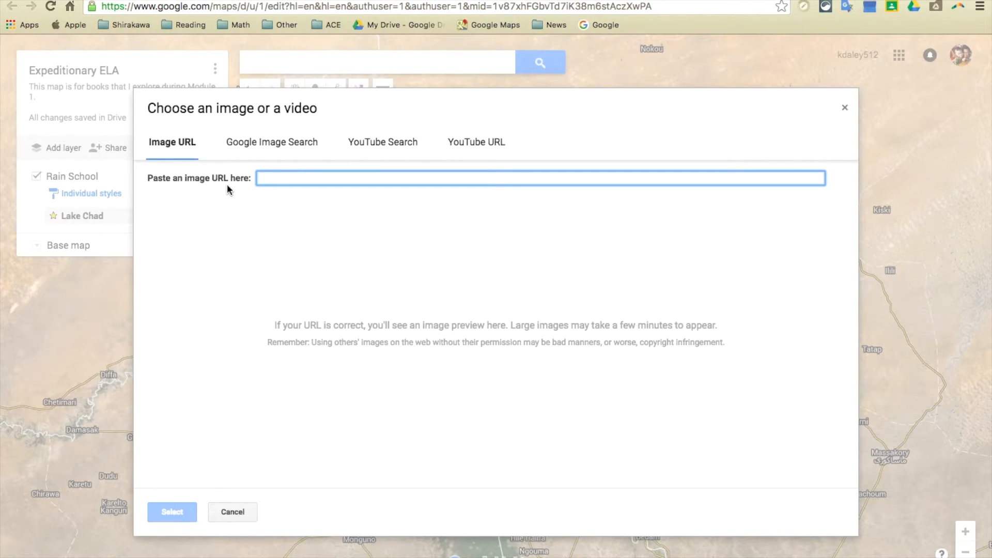
left_click(260, 145)
type("R")
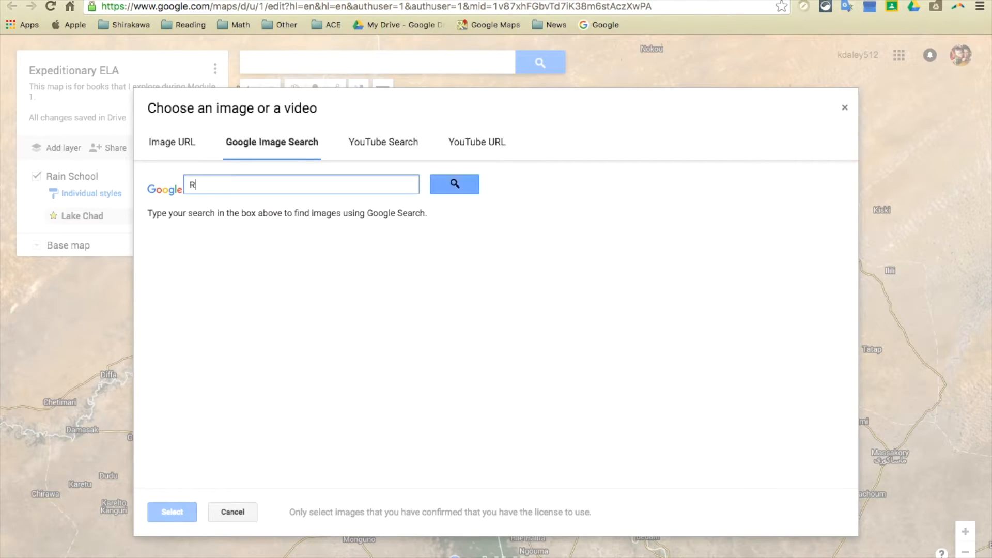
type("ain Scho")
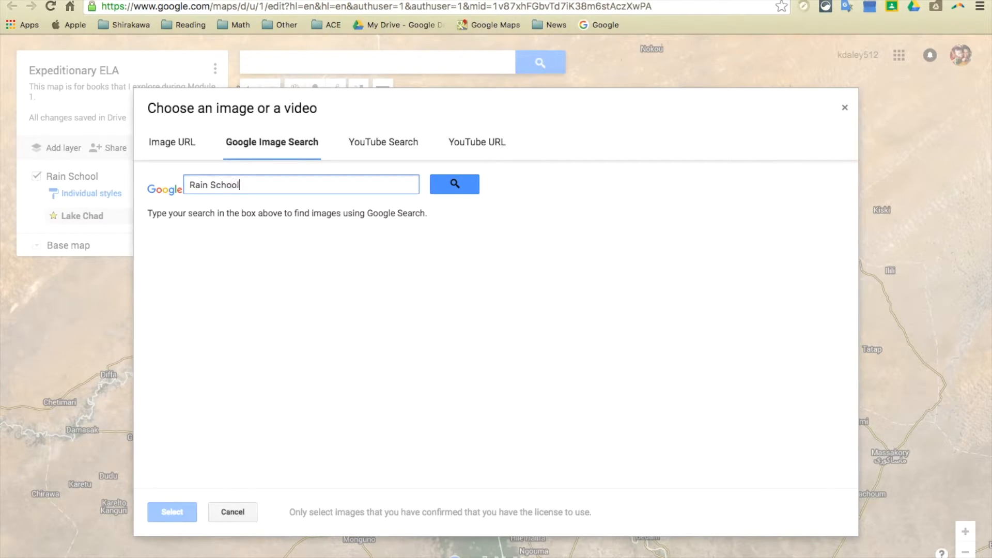
type("ol")
key("Return")
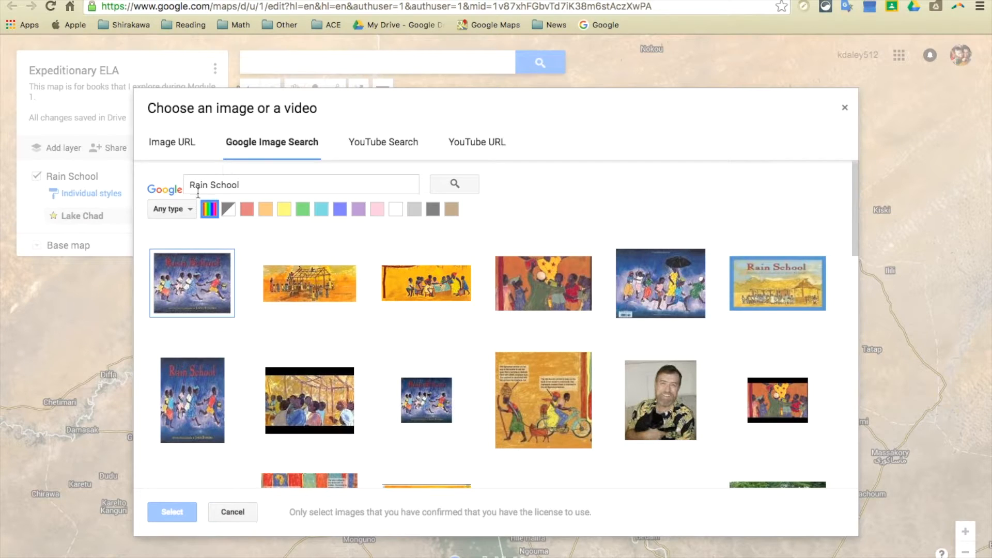
Step: Attach the first Rain School book cover image to the Chad marker and save the marker
left_click(191, 208)
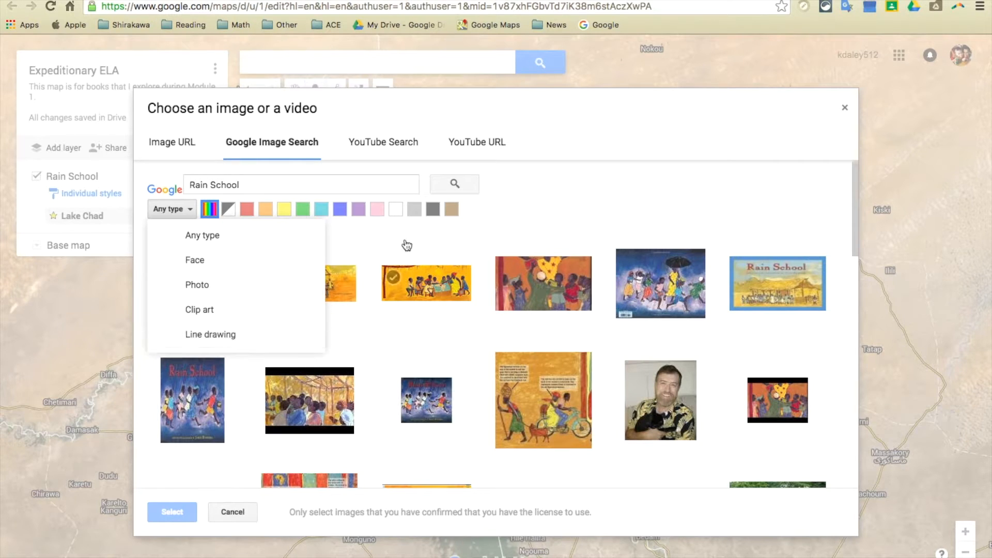
left_click(579, 183)
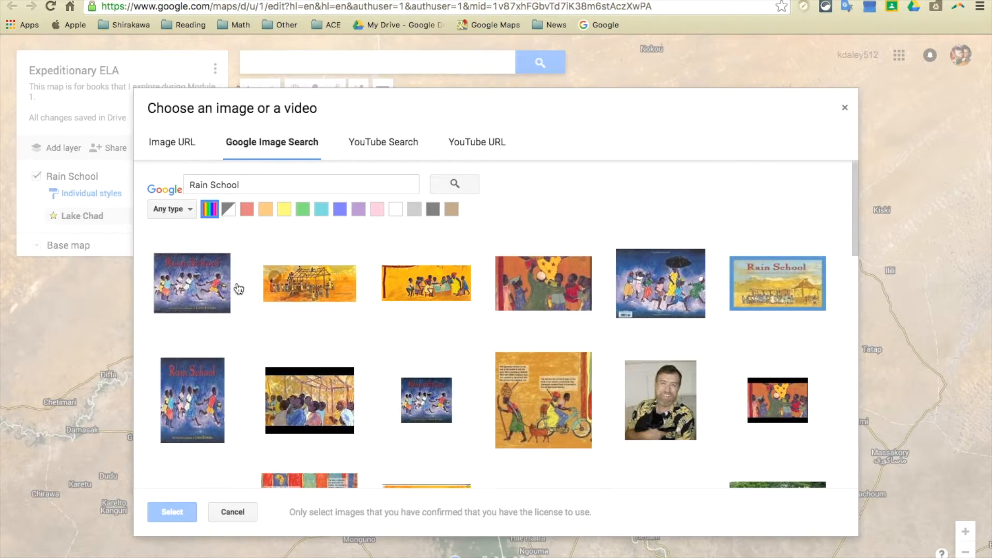
left_click(199, 299)
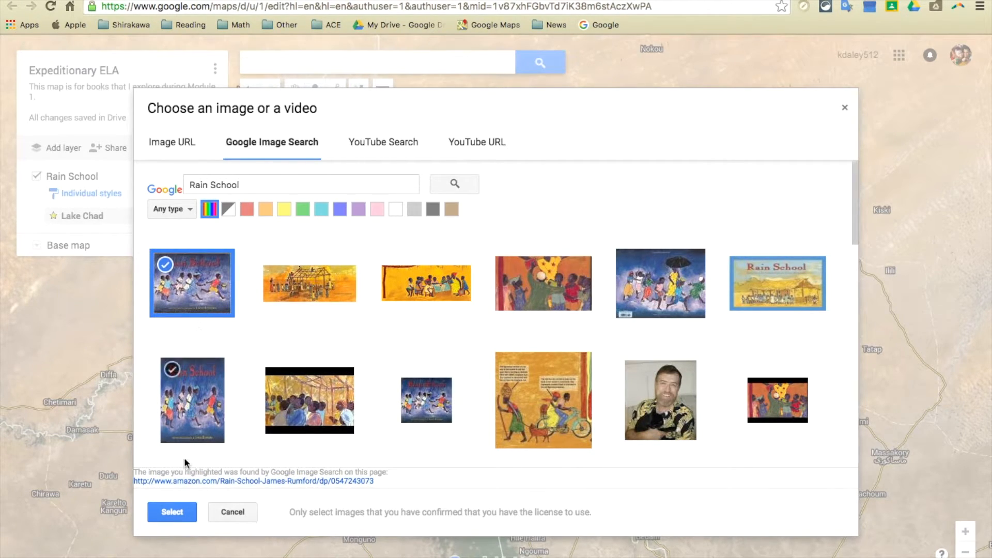
left_click(172, 512)
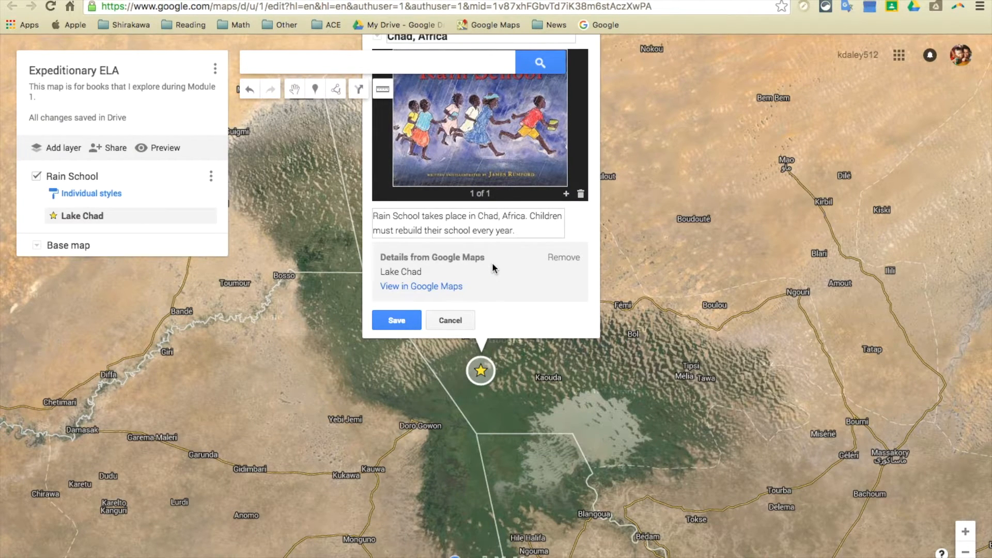
left_click(405, 320)
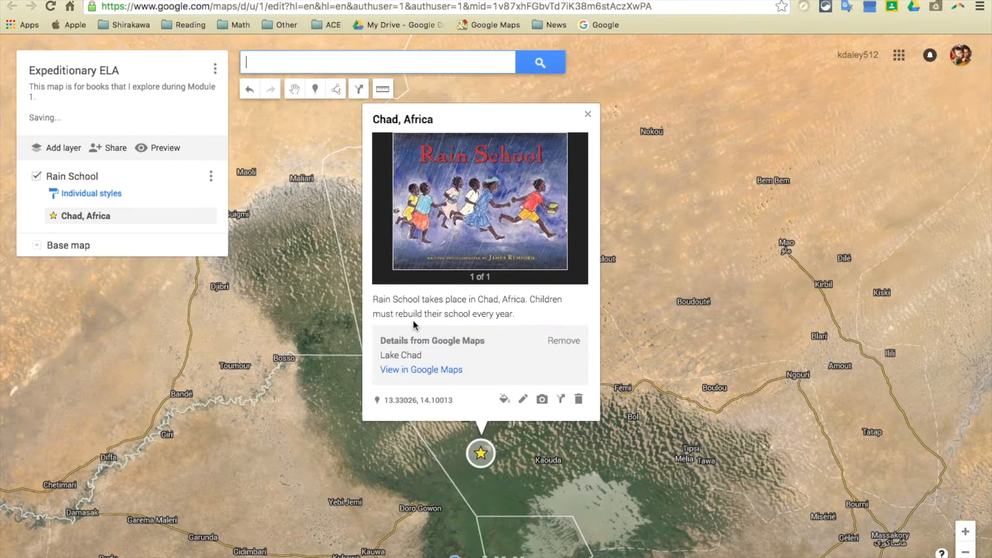
Step: Search YouTube for "Rain School" to find a video for the Chad, Africa marker
left_click(543, 400)
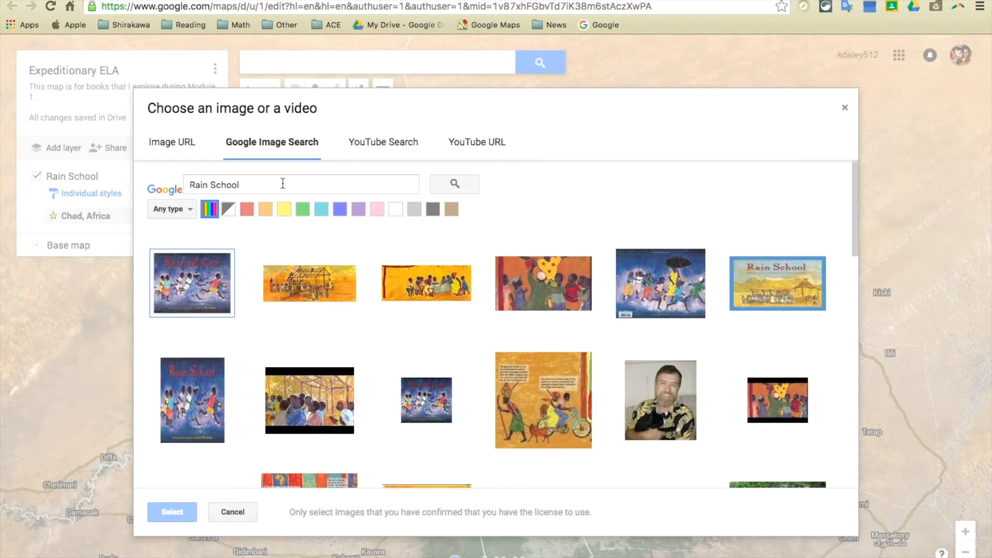
left_click(376, 150)
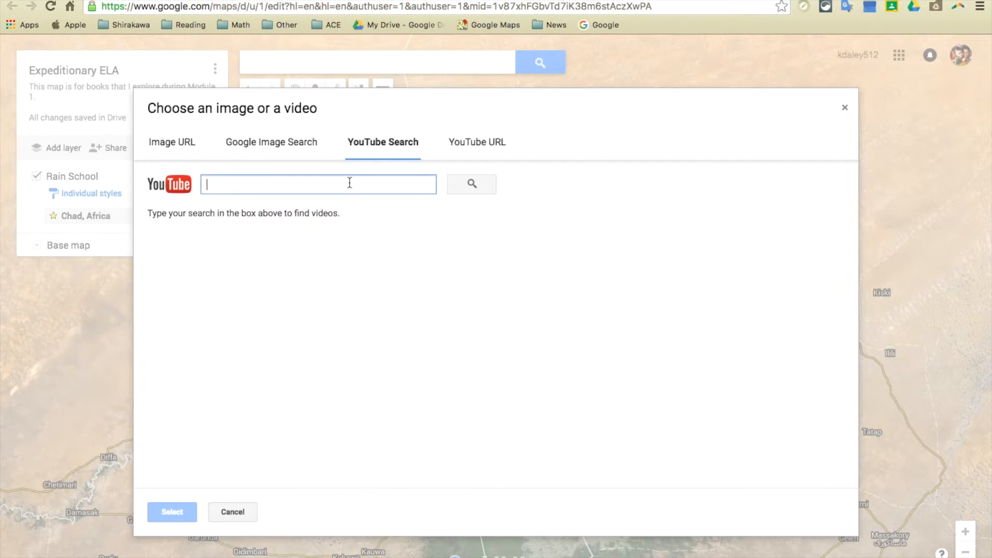
type("Rain Sc")
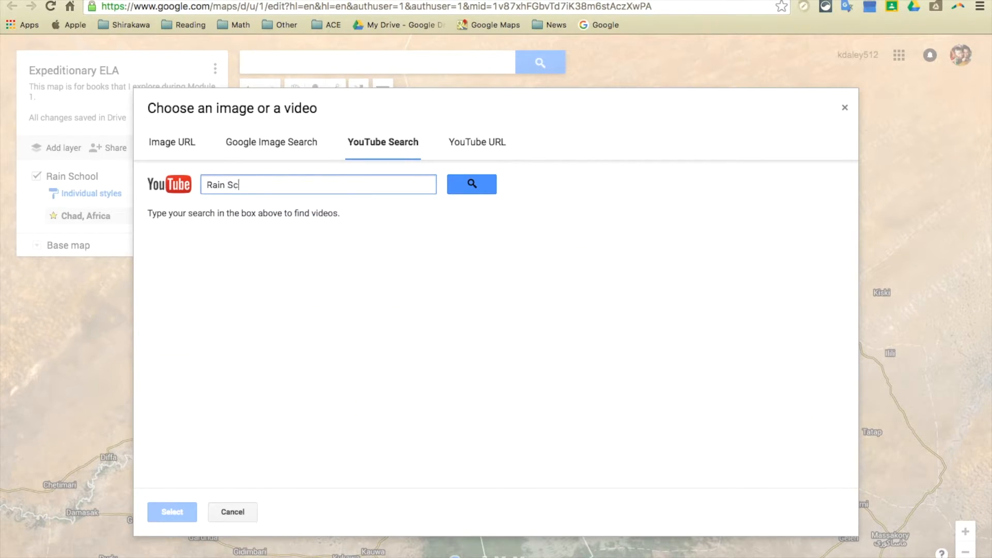
type("hool")
key("Return")
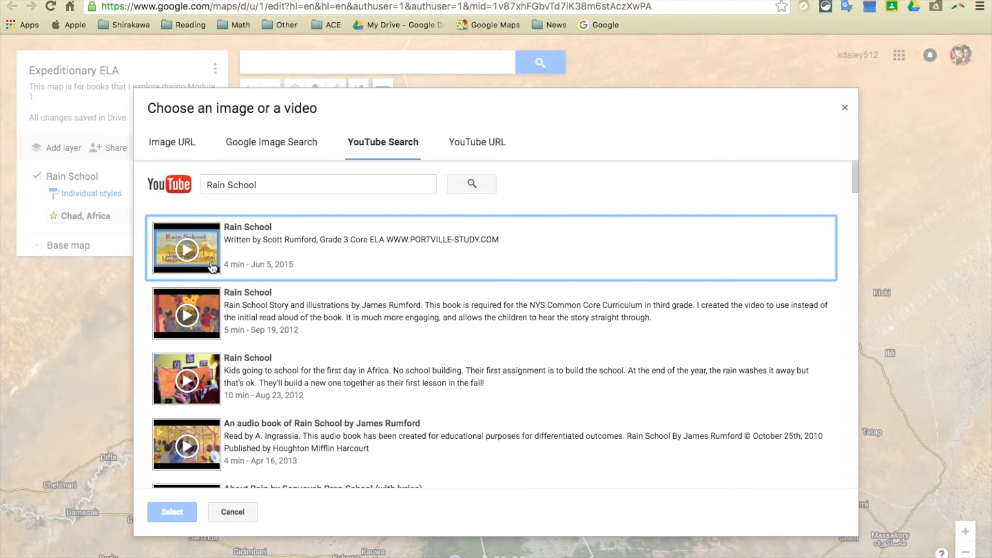
Step: Preview the first Rain School video, attach it to the Chad, Africa marker, save the marker and close its details
left_click(192, 249)
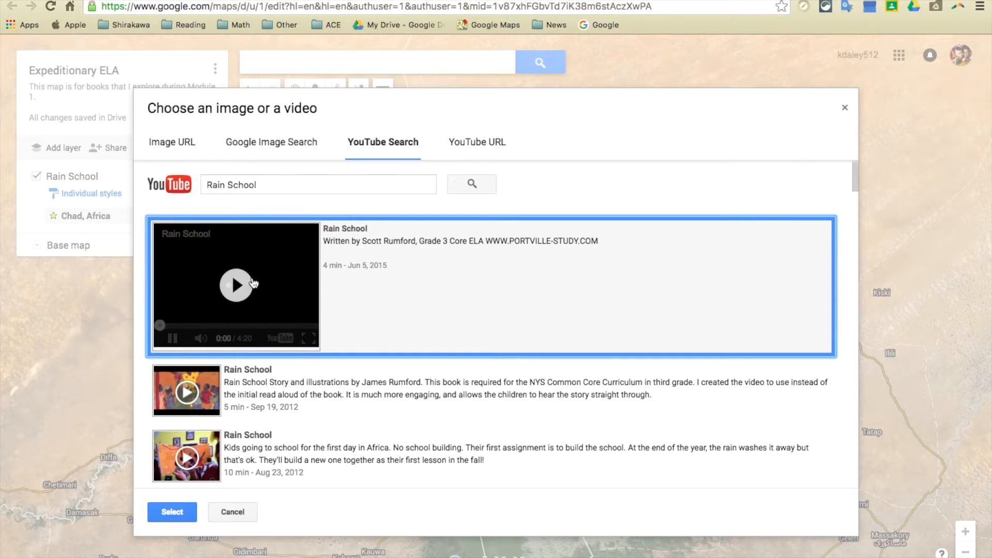
left_click(243, 288)
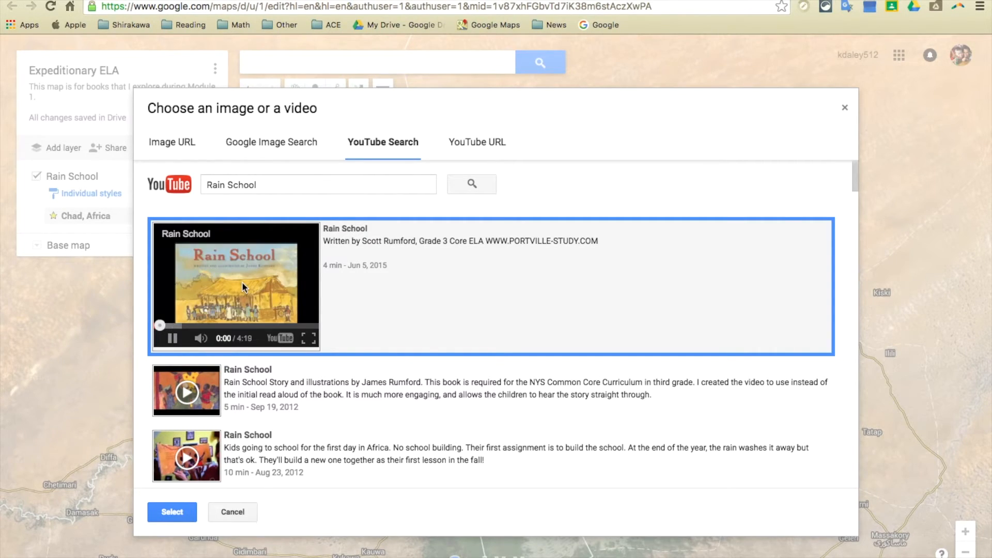
left_click(173, 338)
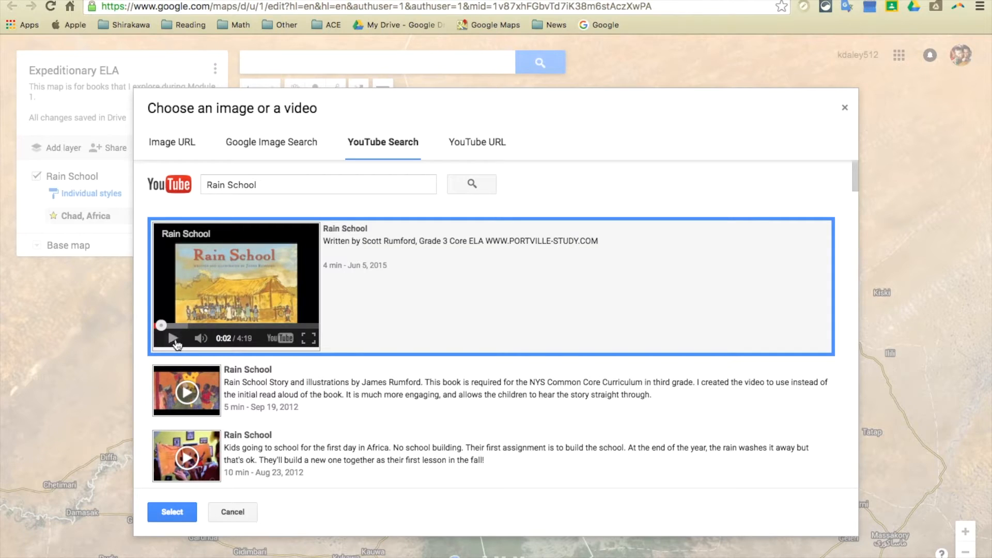
left_click(173, 512)
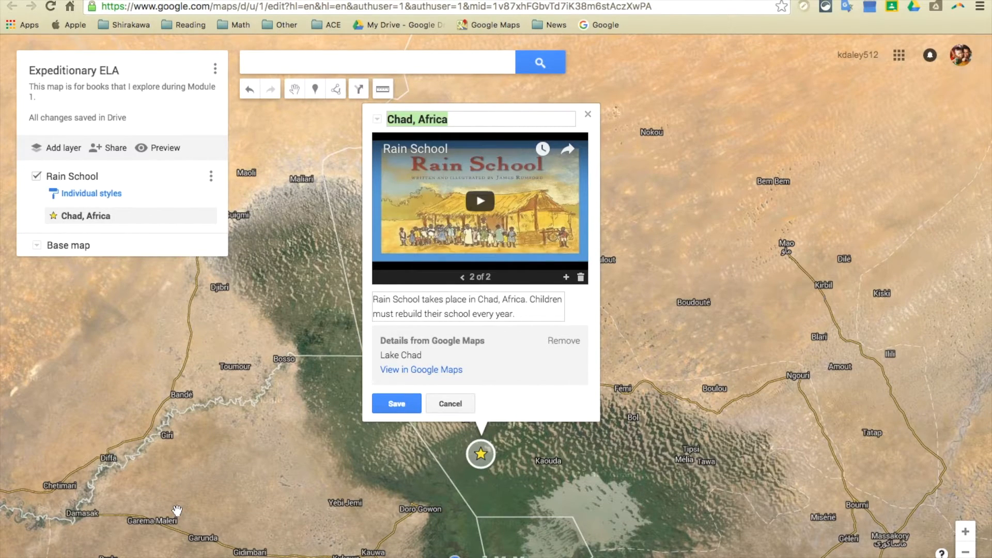
left_click(388, 403)
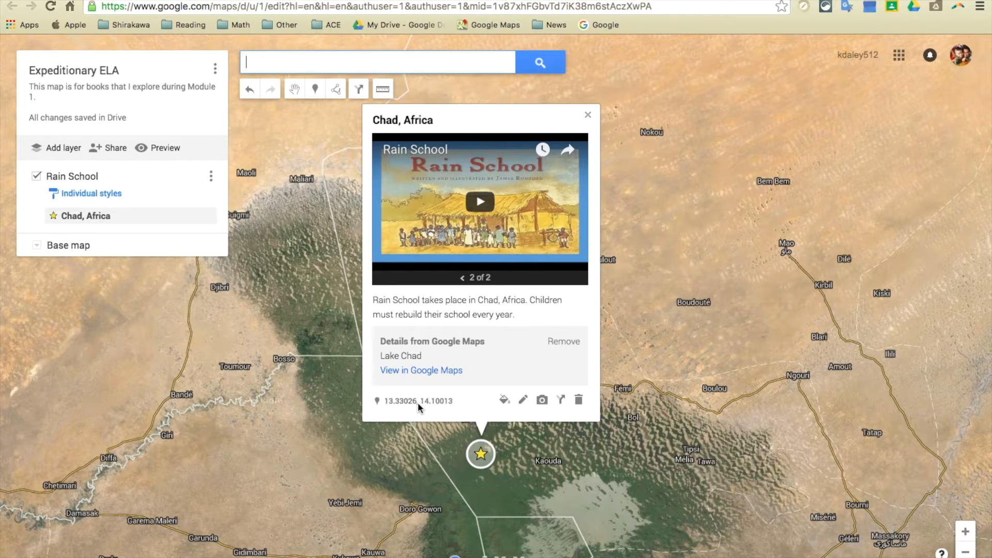
left_click(589, 117)
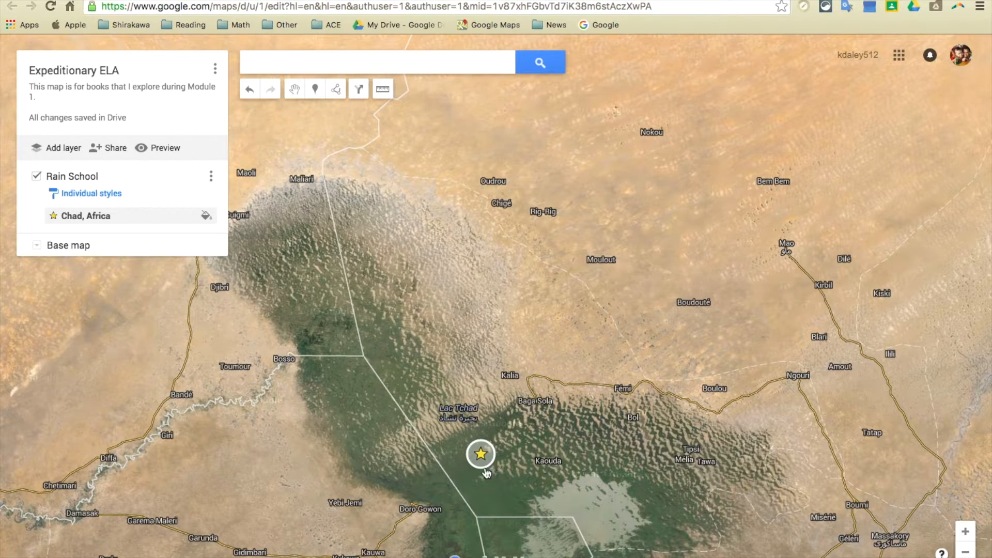
Step: Add a new layer to the map and name it "Nasreen's Secret School"
left_click(64, 149)
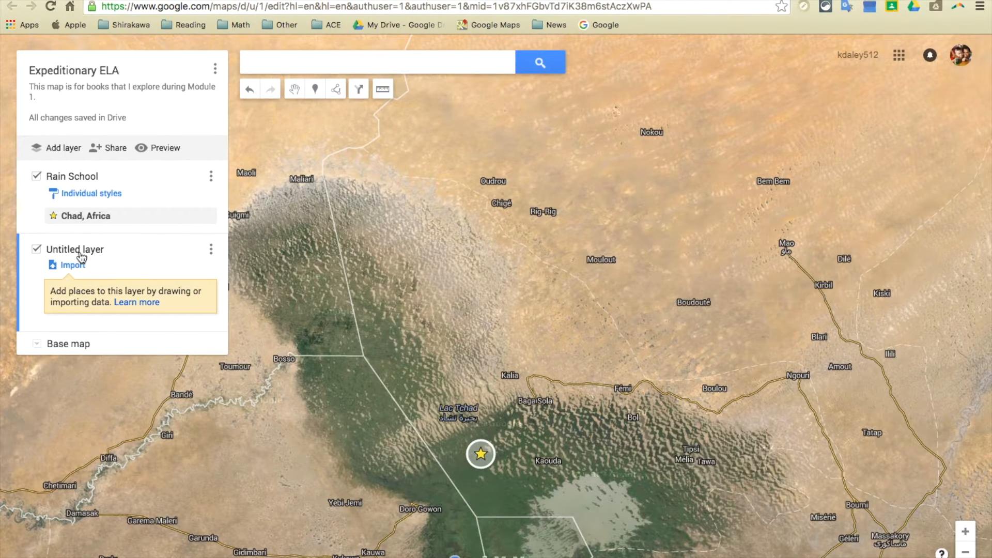
left_click(79, 250)
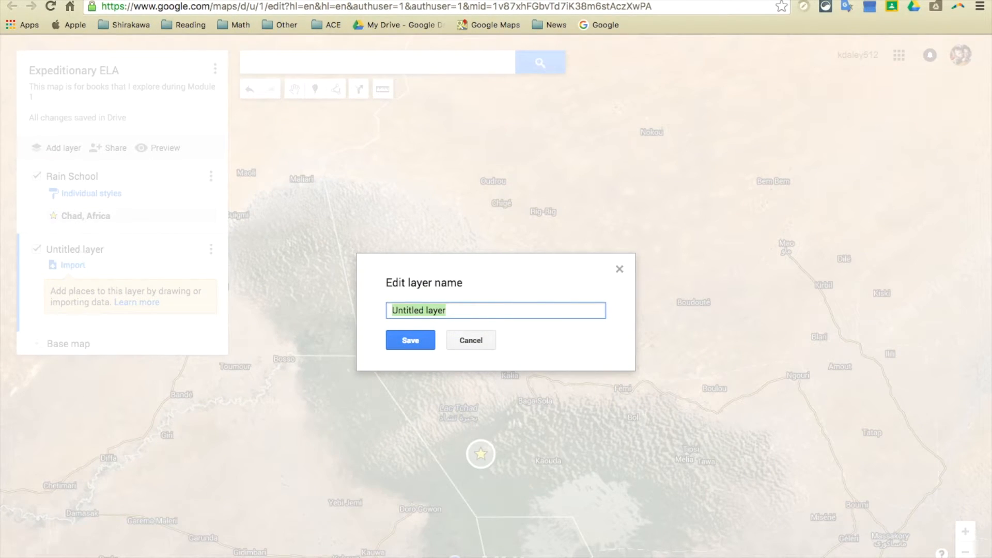
type("Nasreen")
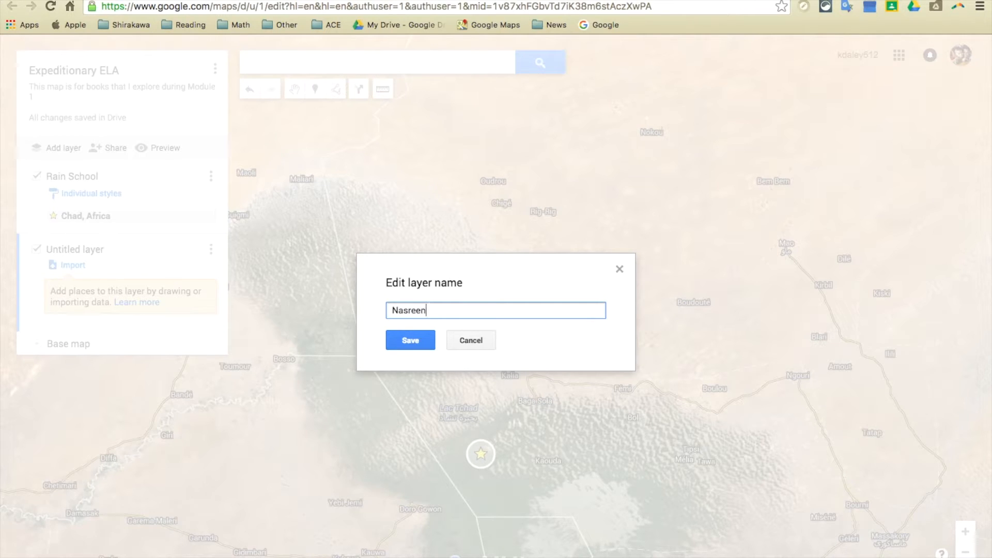
type("'s Secret School")
left_click(398, 341)
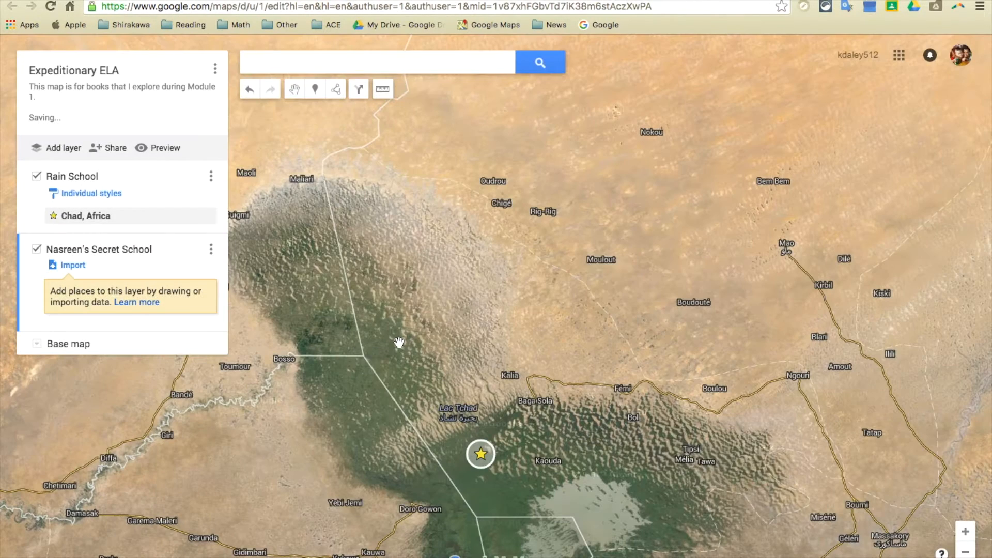
Step: Search for "Kabul" and add the suggested Kabul, Afghanistan place to the Nasreen's Secret School layer
left_click(325, 62)
type("Kabul")
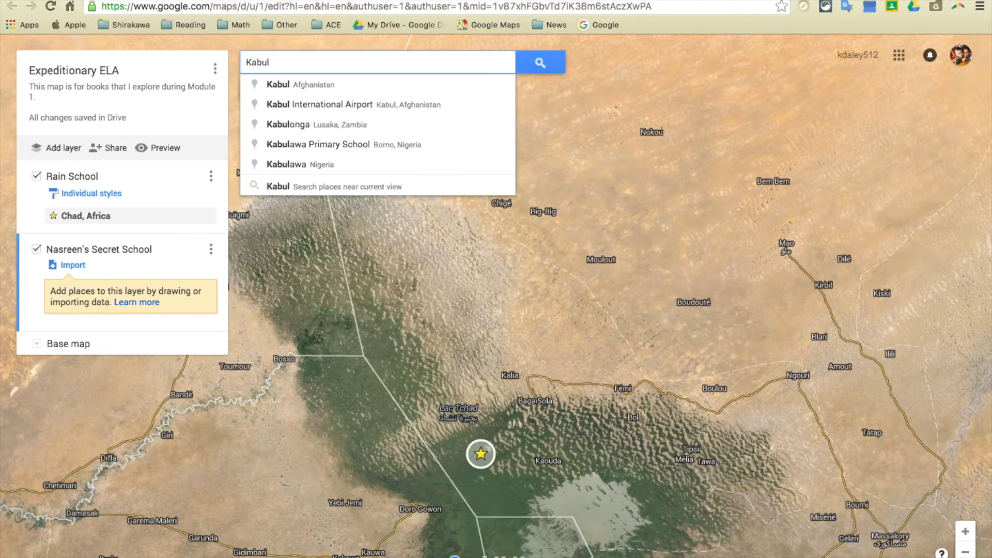
left_click(343, 87)
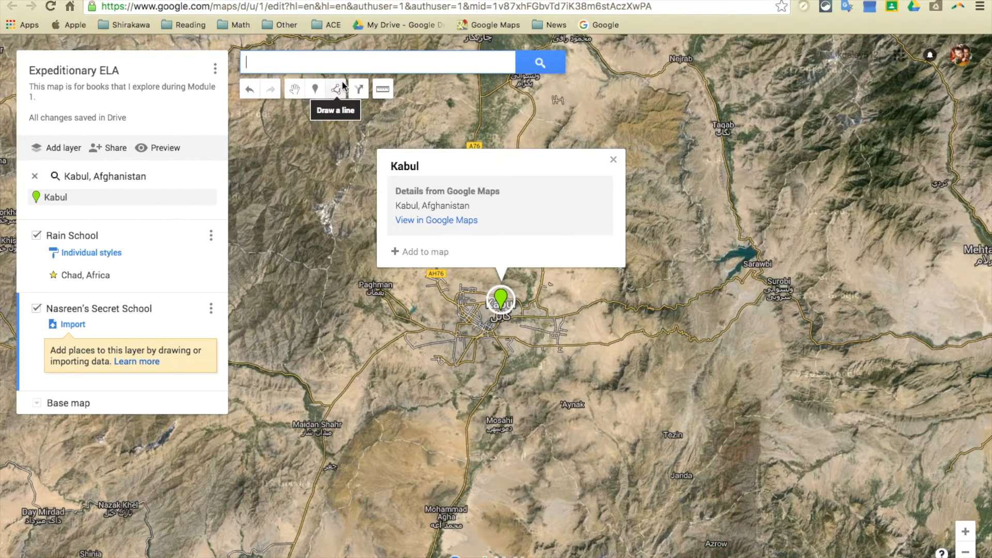
left_click(426, 252)
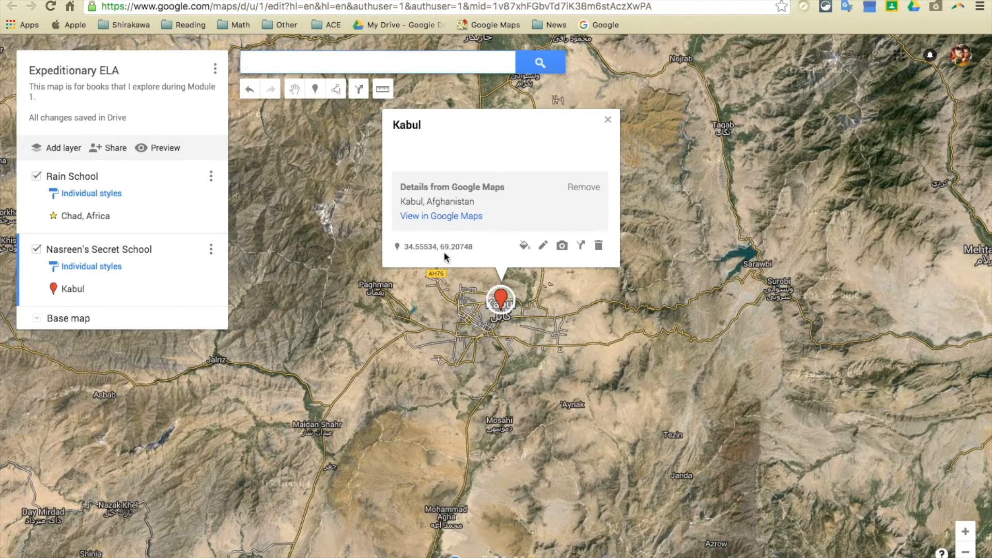
Step: Change the title of the Kabul marker to "Kabul, Afghanistan"
left_click(543, 245)
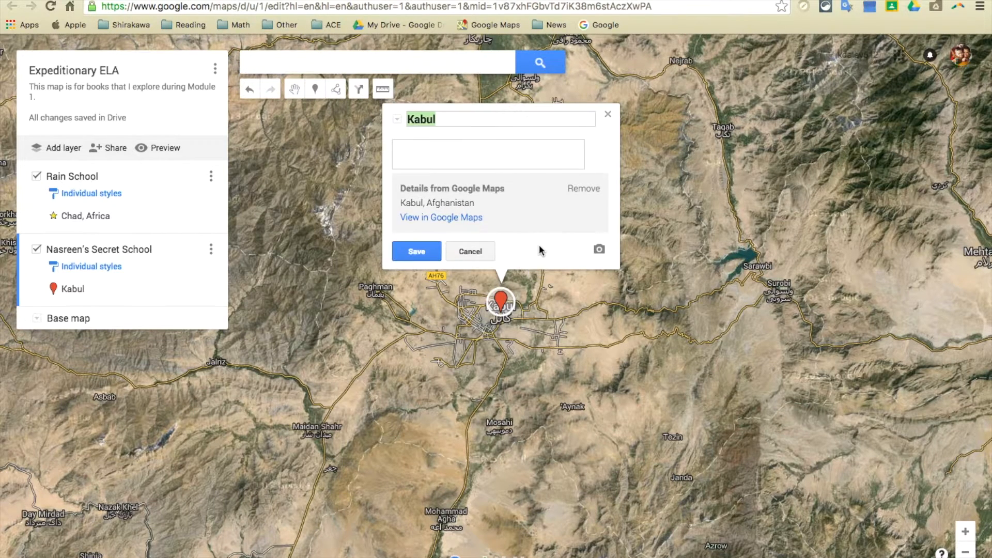
left_click(474, 123)
type(", Afghanistan")
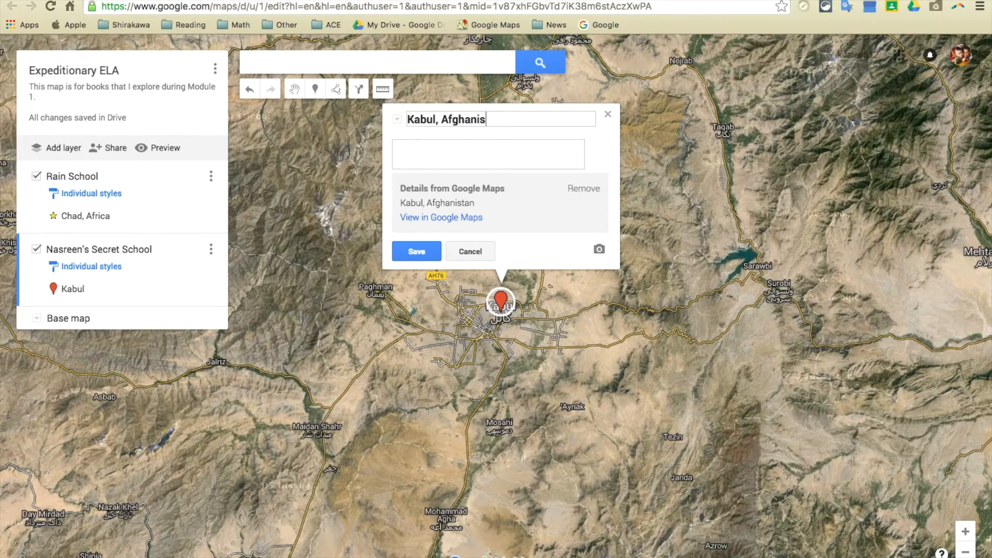
Step: Describe the Kabul marker as the setting of Nasreen's Secret School, where Nasreen loses her parents due to the Taliban and attends a forbidden school with grandmother's help
left_click(476, 149)
type("Nasreen's Secret School takes")
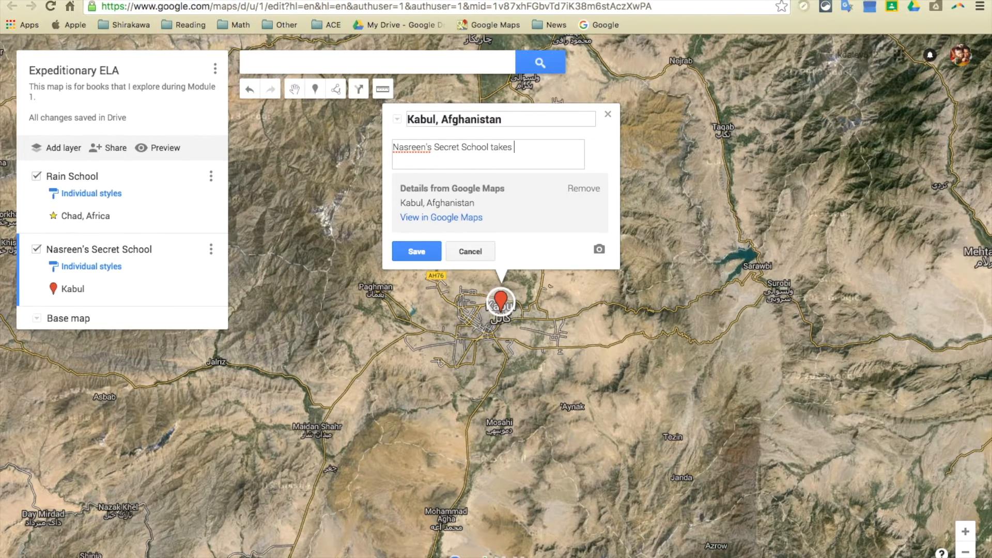
type(" place in Kabul, Afghanistan. Due to the Taliban, Nasreen loses her mother and father. With her grandma")
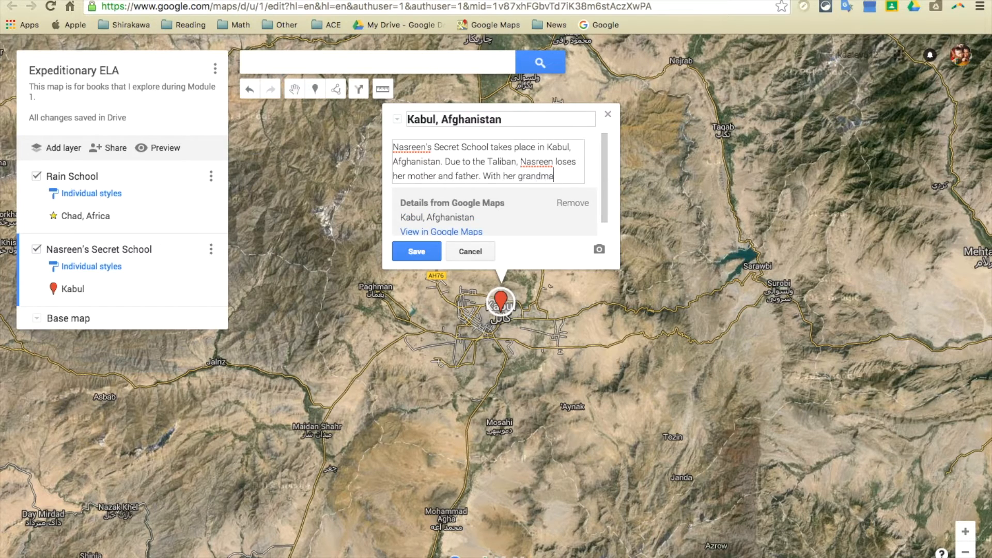
type("other's help, she attends a forbidden secret school")
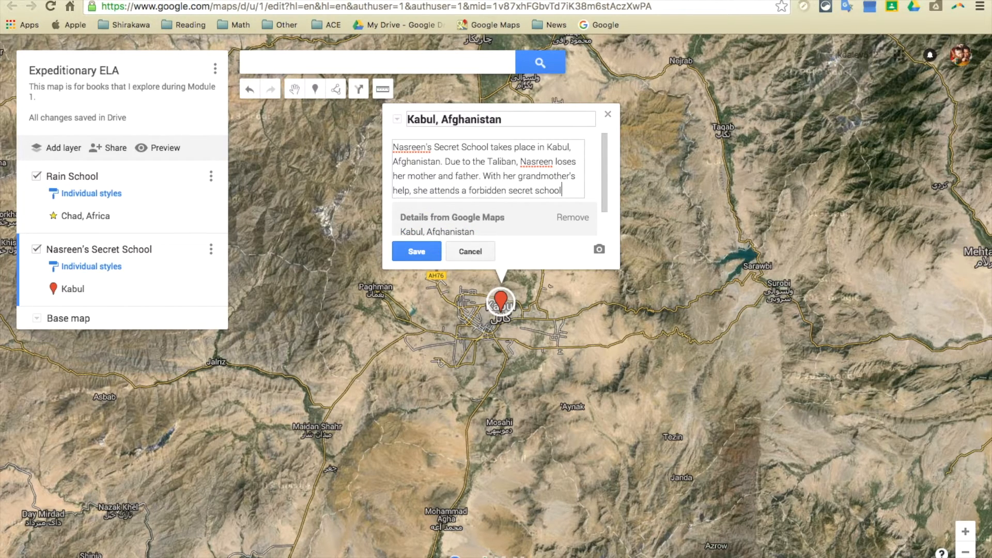
type(" to learn.")
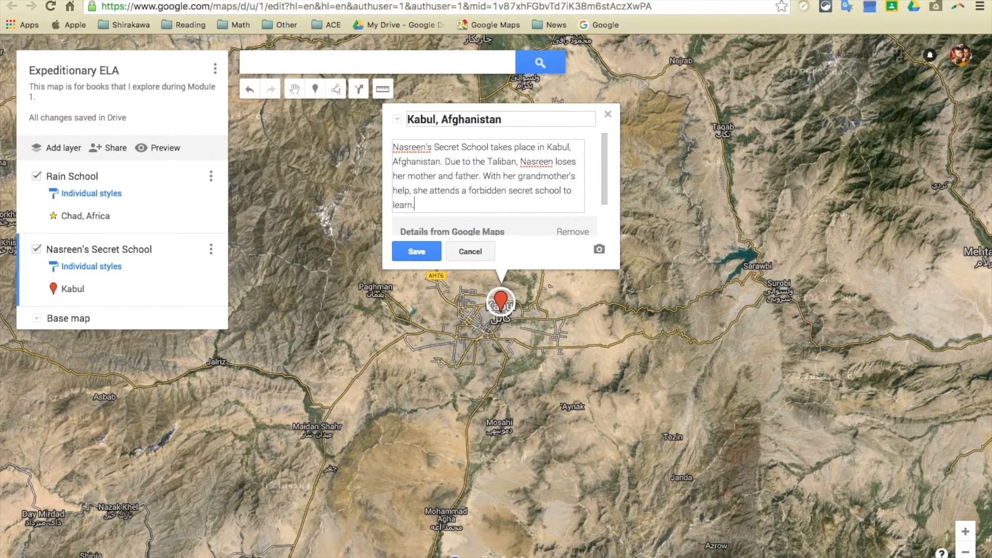
Step: Save the Kabul marker's description, find images for "Nasreen's Secret School" with Google Image Search, and attach the first book cover result
left_click(417, 252)
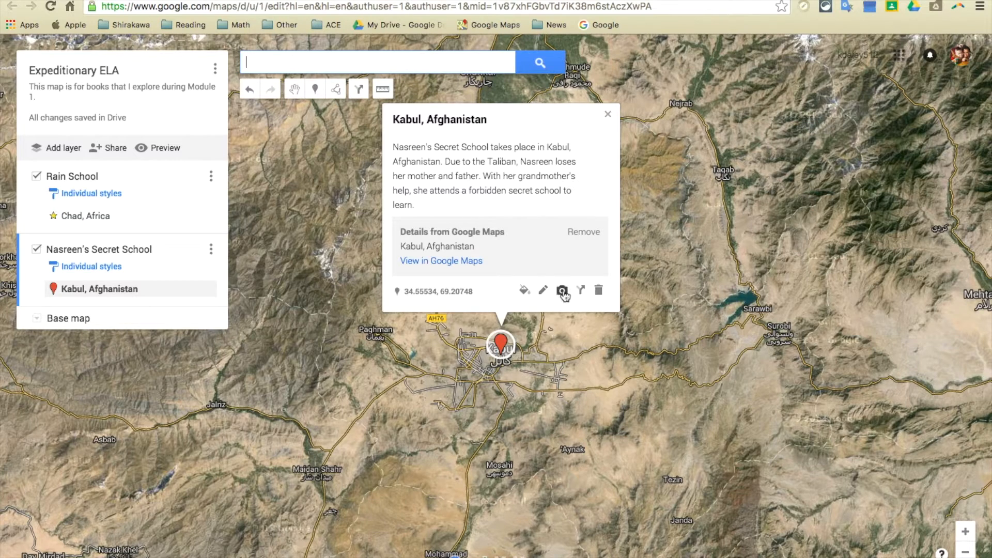
left_click(563, 291)
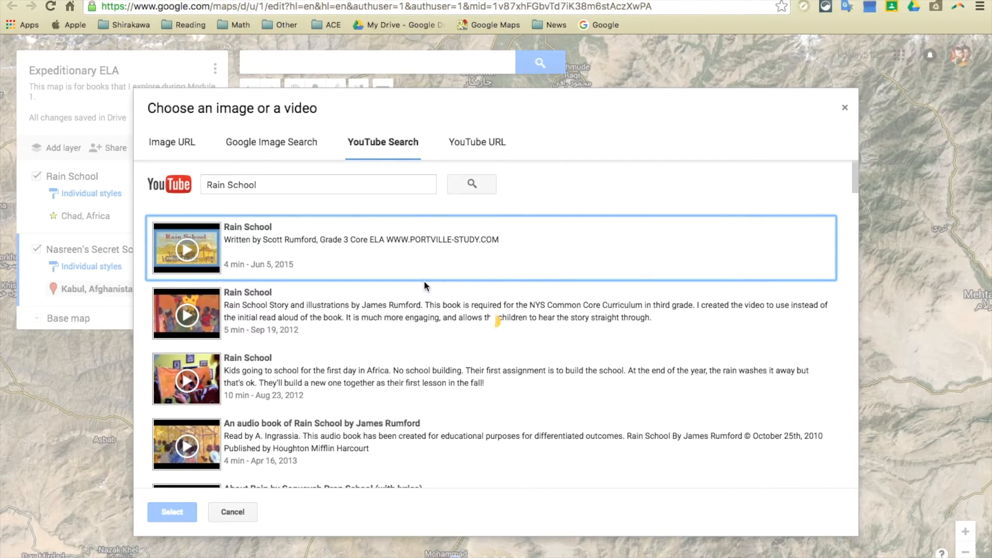
left_click(275, 149)
type("Nas")
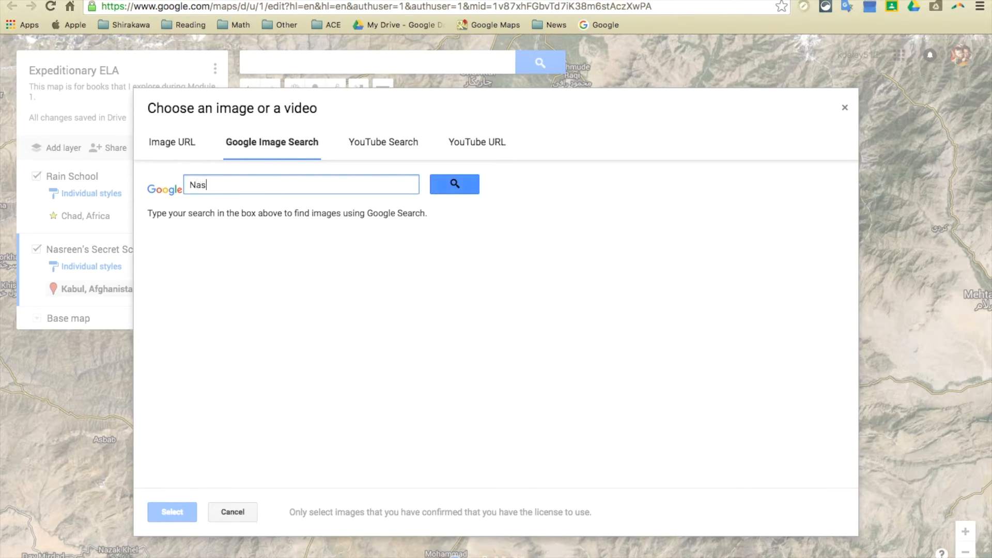
type("reen's Secret School")
key("Return")
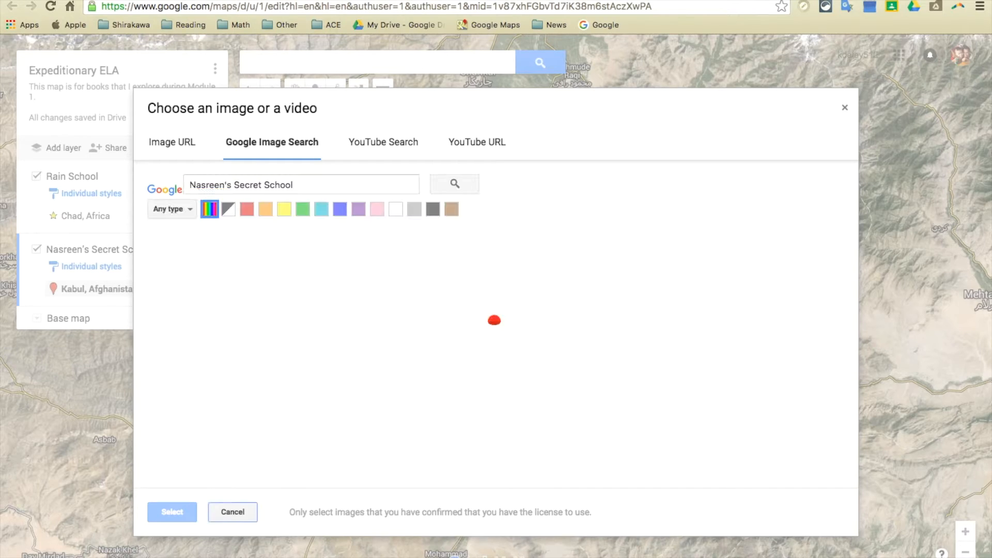
left_click(212, 258)
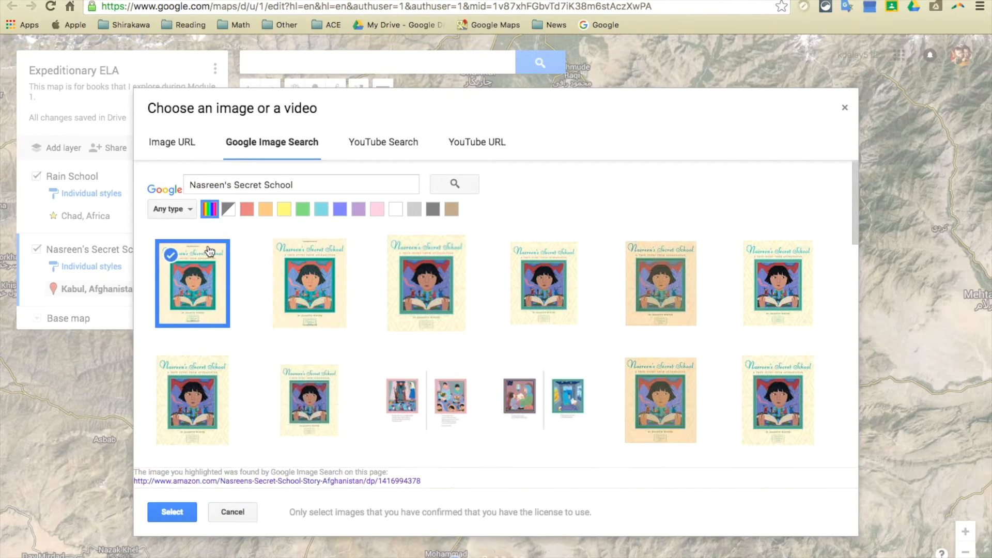
left_click(175, 512)
Step: Attach the image of the book's inside illustrations as a second picture on the Kabul marker and save the marker
left_click(586, 277)
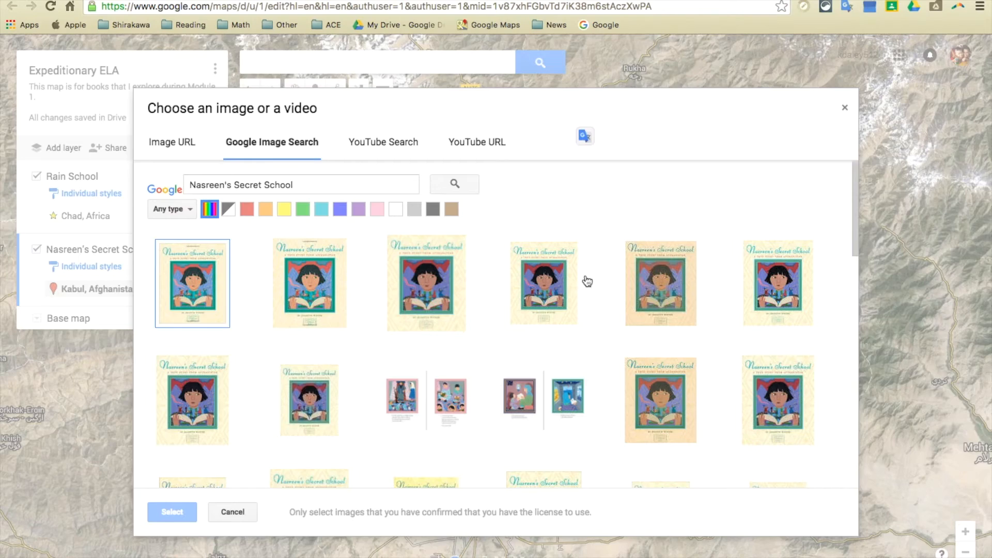
left_click(421, 396)
left_click(157, 514)
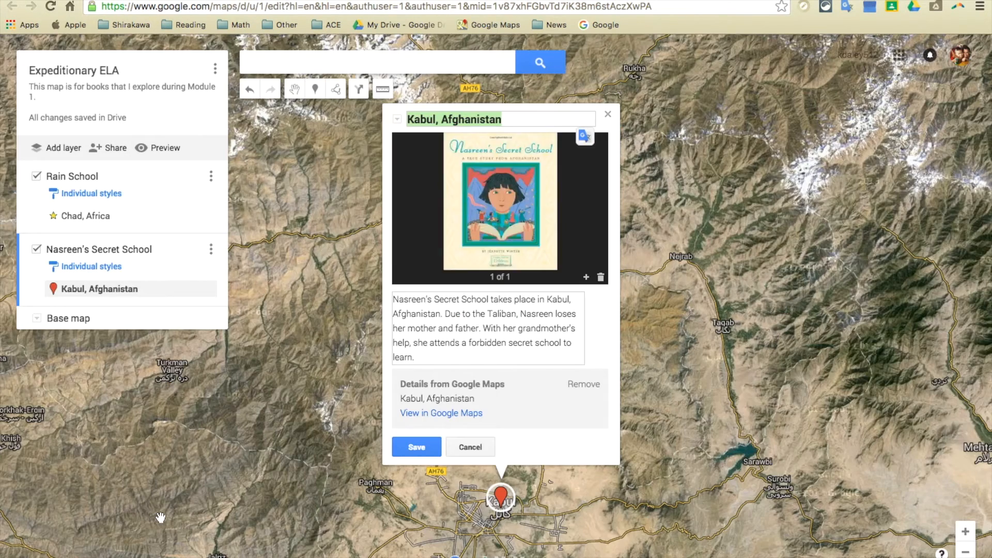
left_click(434, 448)
Step: Style the Kabul, Afghanistan marker as a yellow star and close its info card
left_click(524, 444)
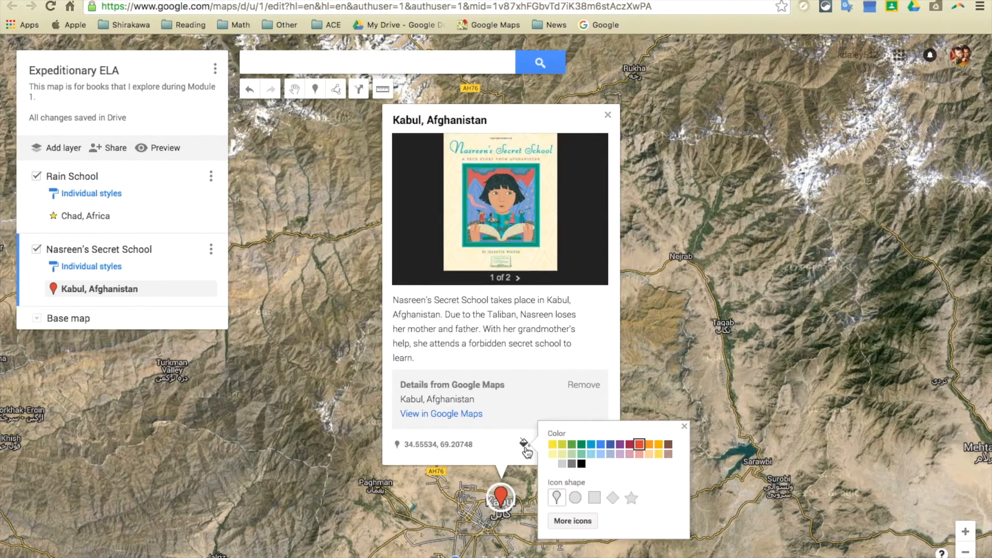
left_click(631, 497)
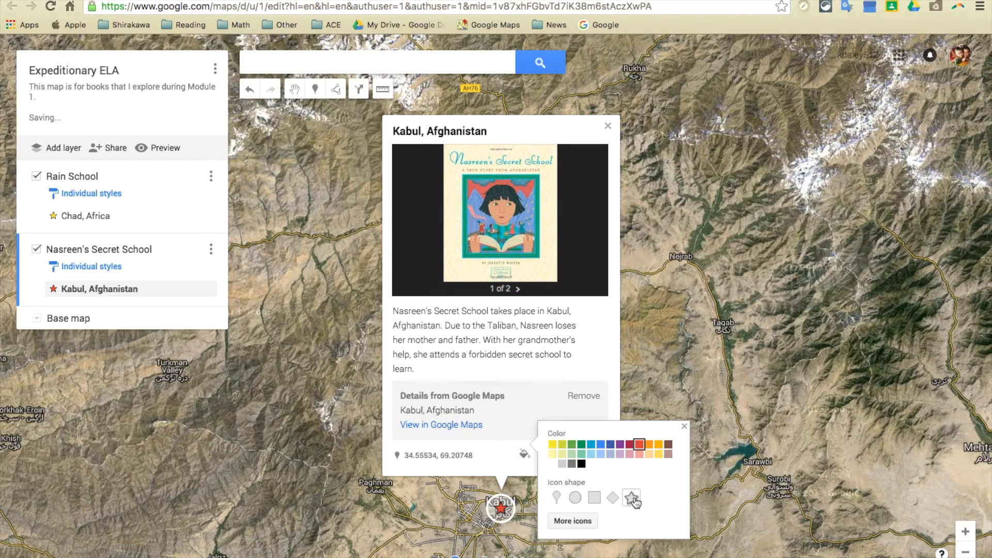
left_click(551, 448)
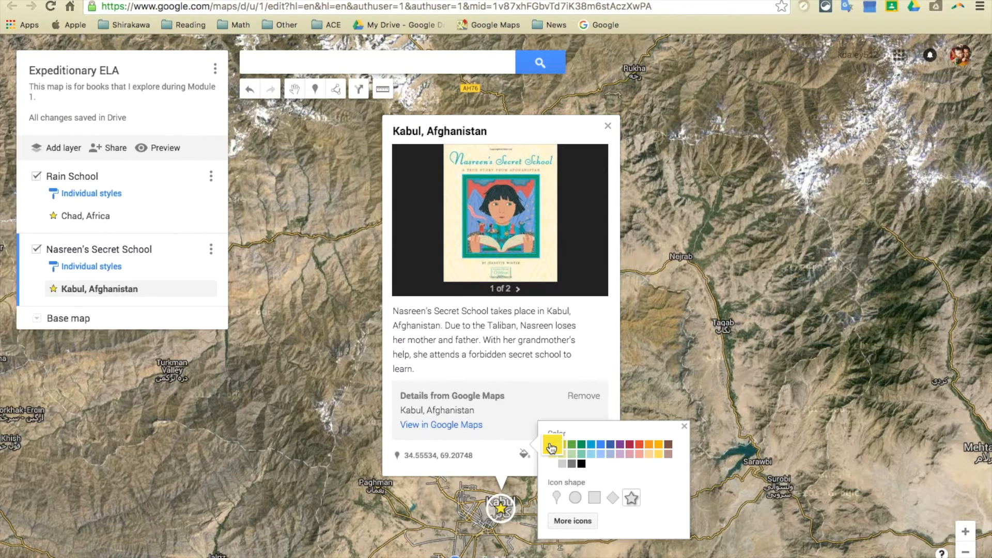
left_click(684, 426)
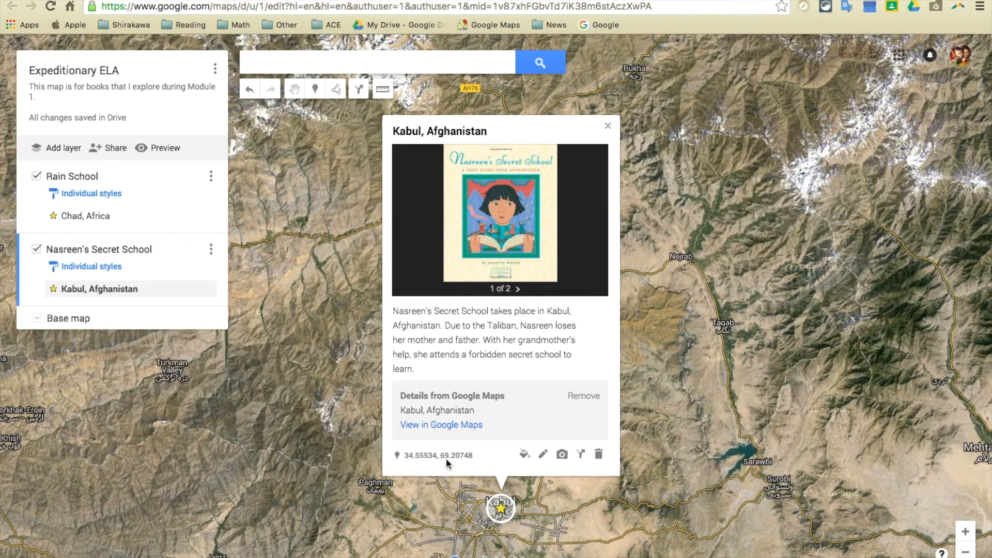
left_click(608, 127)
Step: Measure the distance from the Kabul marker to the Chad marker and view the measured line across the map
left_click(965, 552)
left_click(965, 552)
left_click(965, 552)
left_click(966, 552)
left_click(965, 552)
left_click(965, 553)
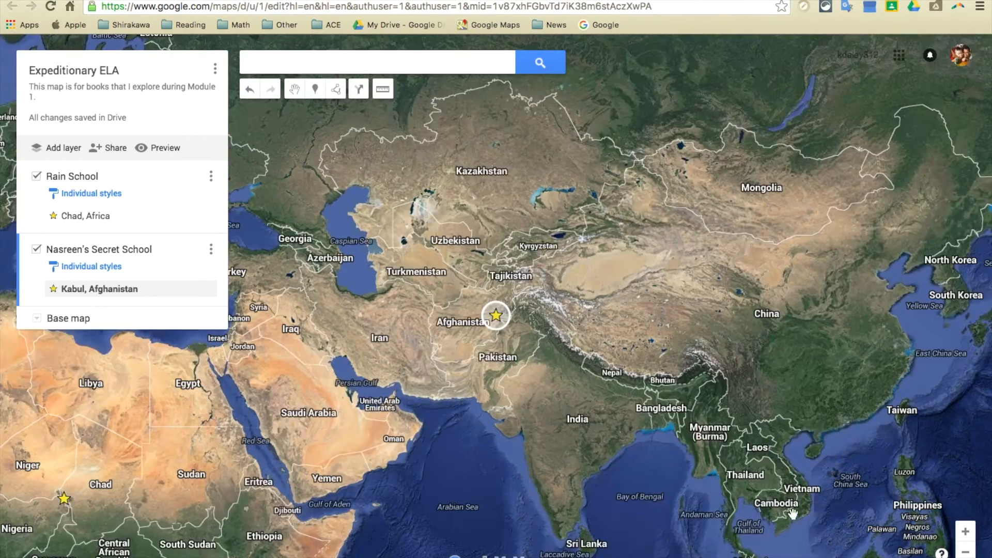
left_click_drag(465, 372, 720, 272)
left_click(382, 89)
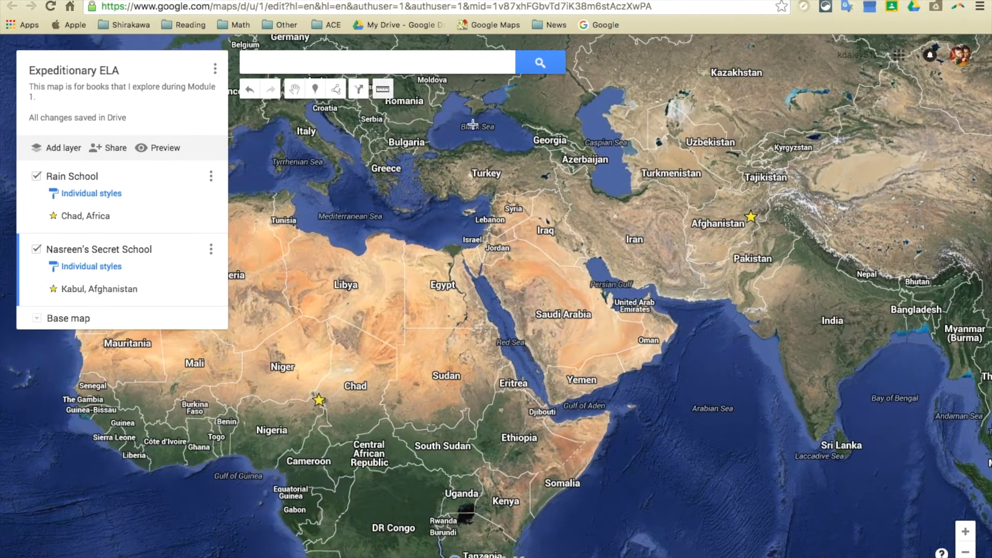
left_click(748, 224)
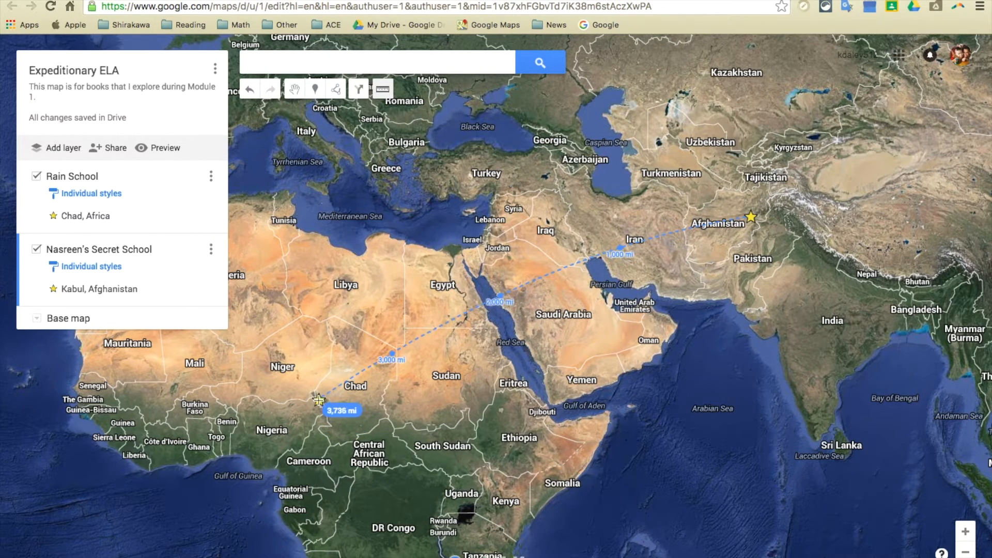
left_click(318, 400)
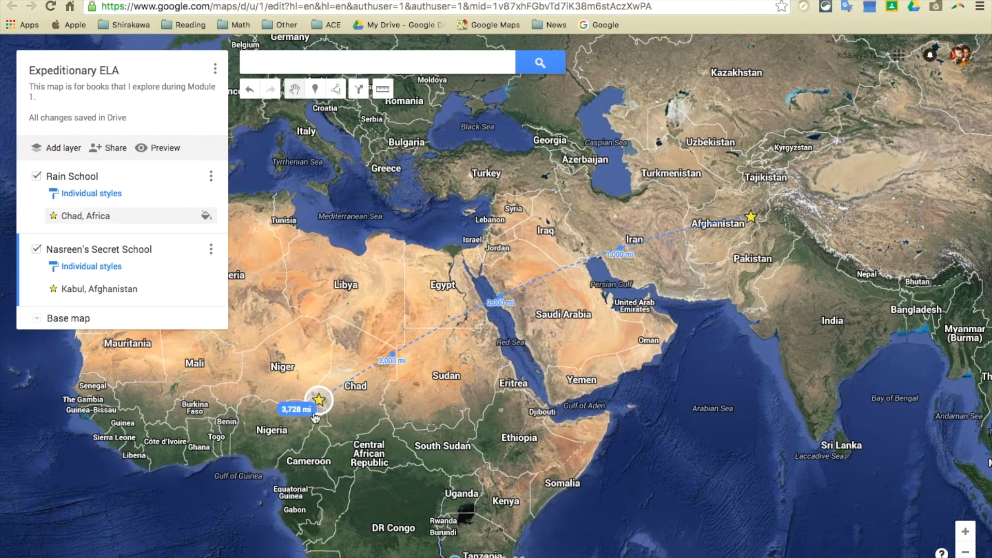
left_click(316, 418)
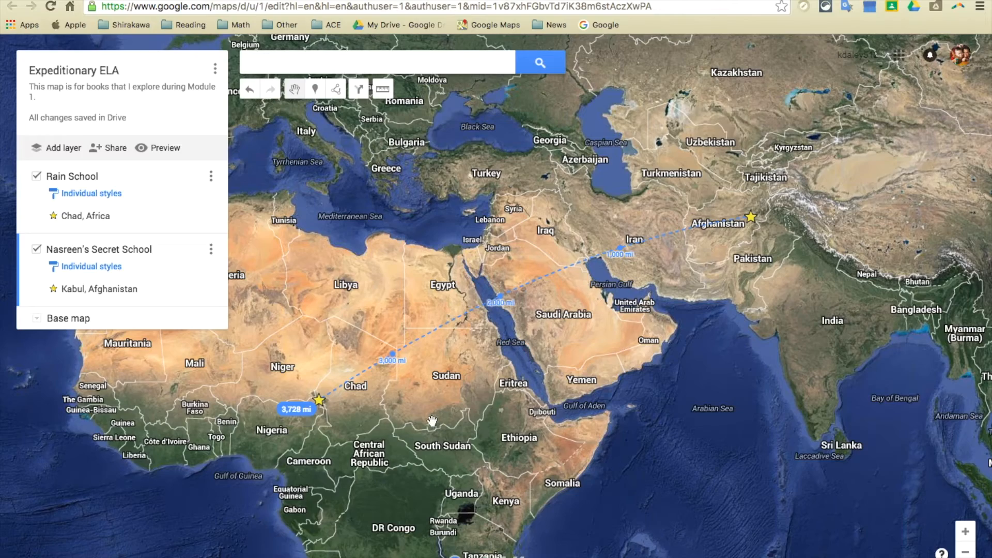
left_click_drag(433, 421, 533, 376)
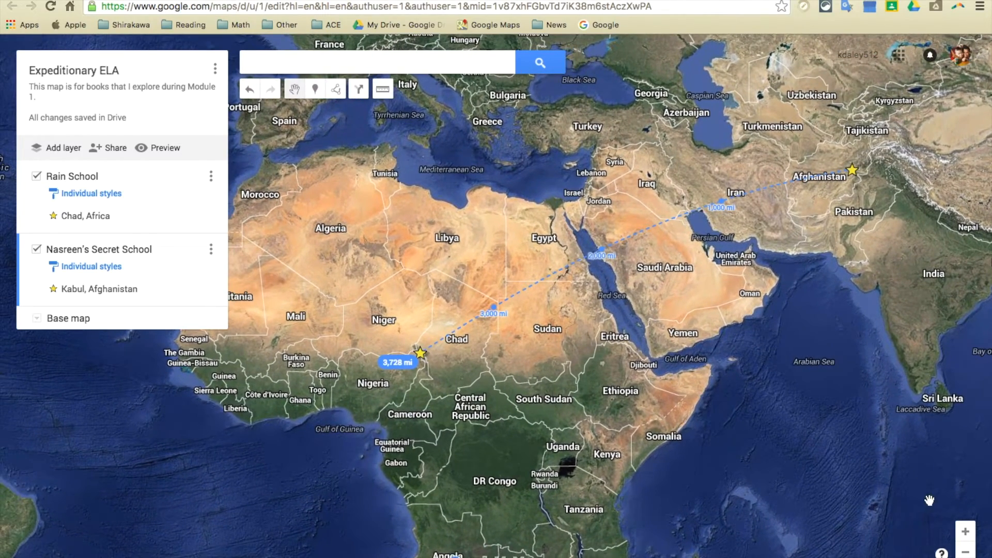
left_click(966, 532)
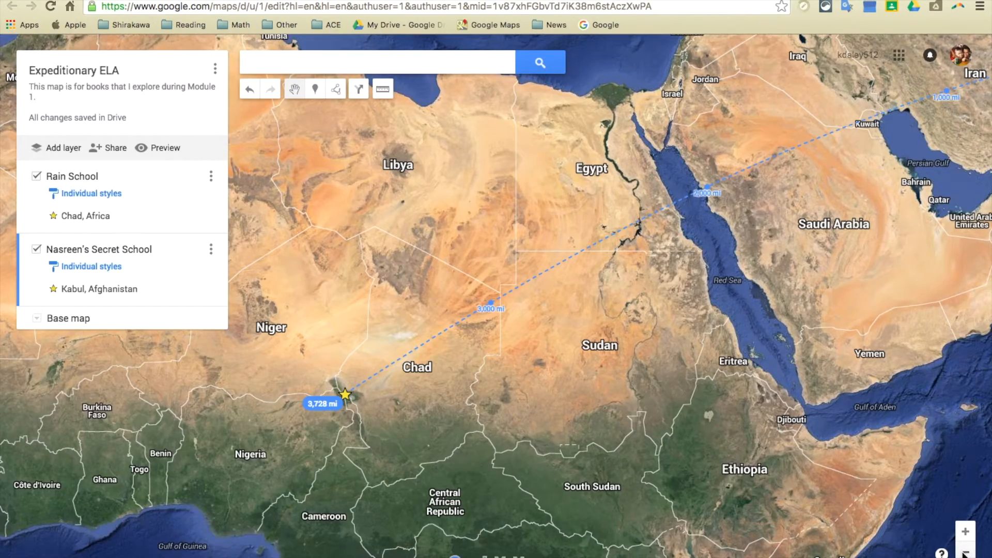
left_click(965, 553)
left_click(965, 553)
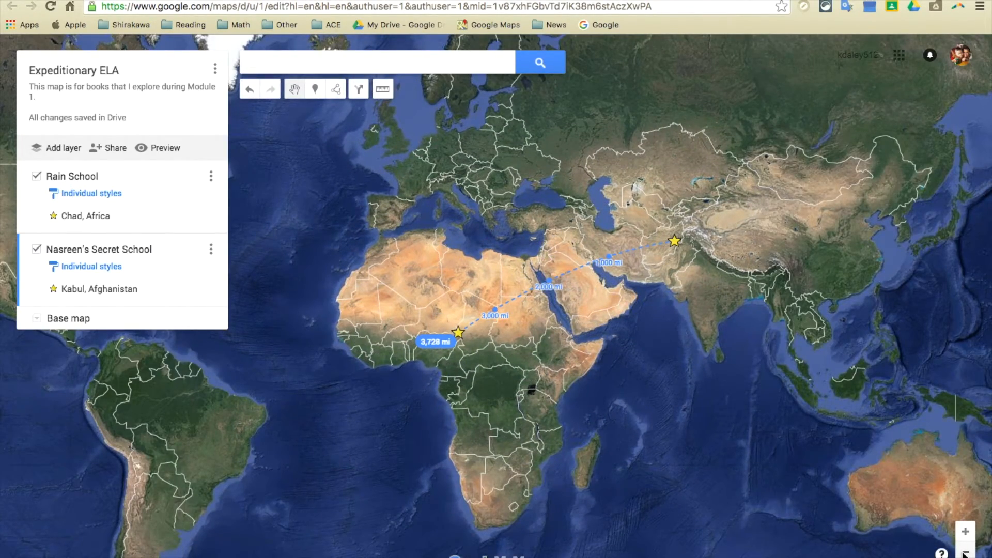
Step: Add a new layer to the map and name it "Home State"
left_click(61, 149)
left_click(74, 323)
type("H")
key("BackSpace")
type("Home State")
key("Return")
left_click(211, 322)
left_click(211, 322)
Step: Search for "San Jose" and add the suggested San Jose, CA place to the Home State layer
left_click(307, 62)
type("San Jose")
left_click(316, 102)
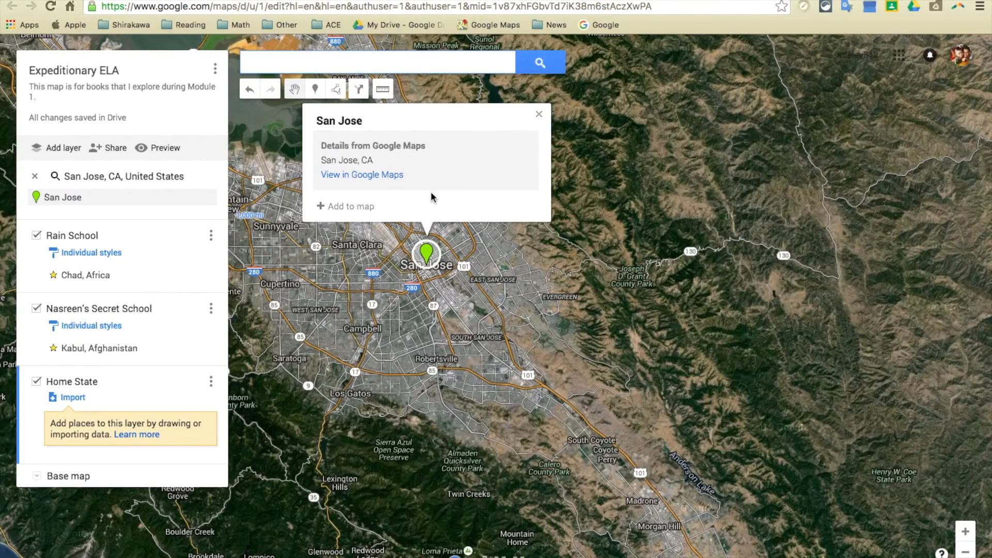
left_click(374, 211)
Step: Style the San Jose marker as a dark green square
left_click(450, 239)
left_click(507, 239)
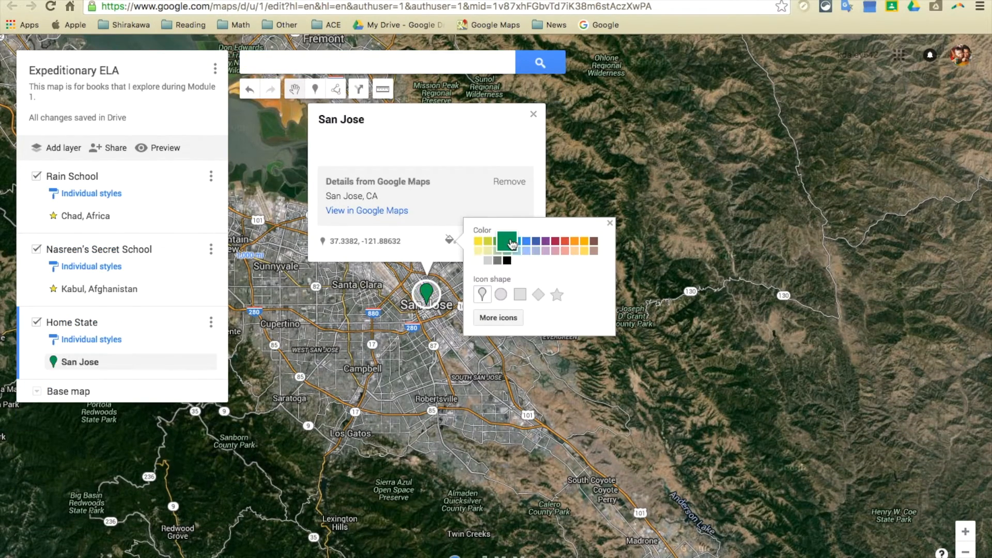
left_click(520, 294)
Step: Title the San Jose marker "San Jose, California", describe it as "This is my home.", save it and close its info card
left_click(417, 122)
type(", California")
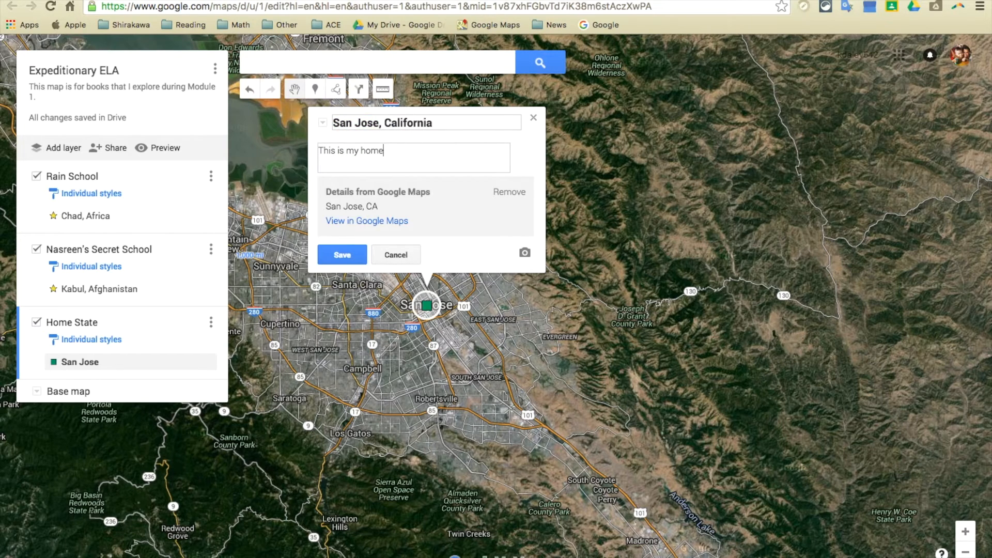
left_click(357, 253)
left_click(366, 222)
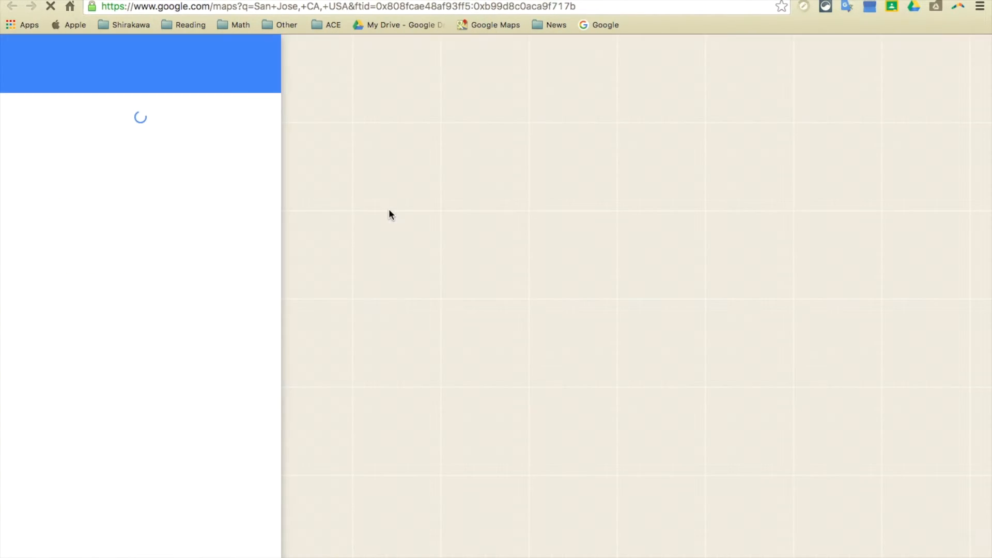
left_click(722, 0)
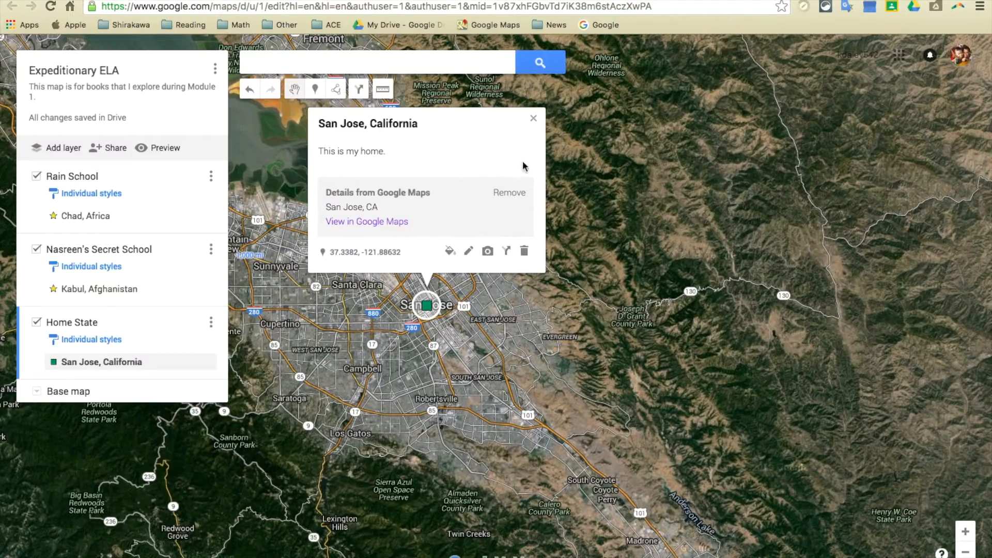
left_click(535, 121)
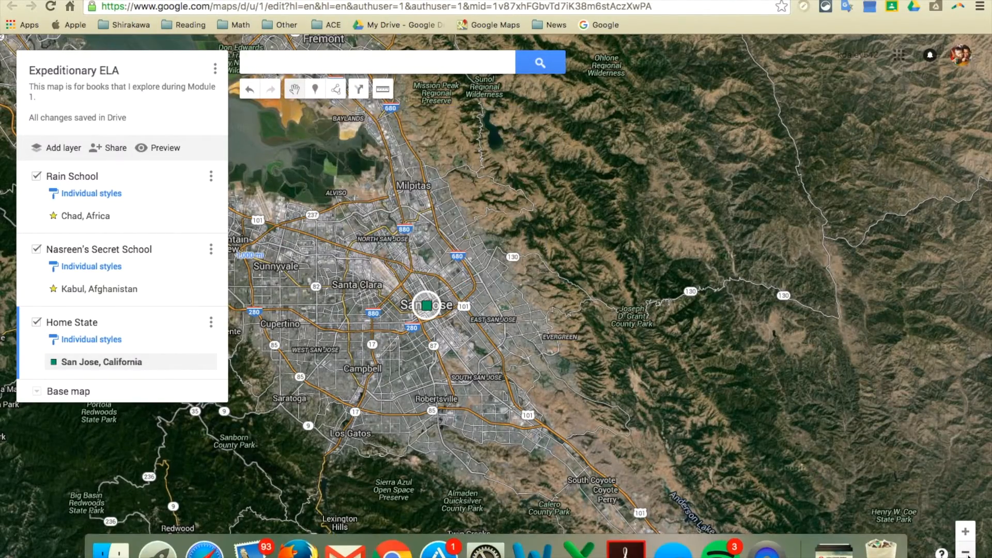
Step: Measure the distance from the San Jose marker through Kabul to the Chad marker
left_click(965, 552)
left_click(965, 552)
left_click(966, 552)
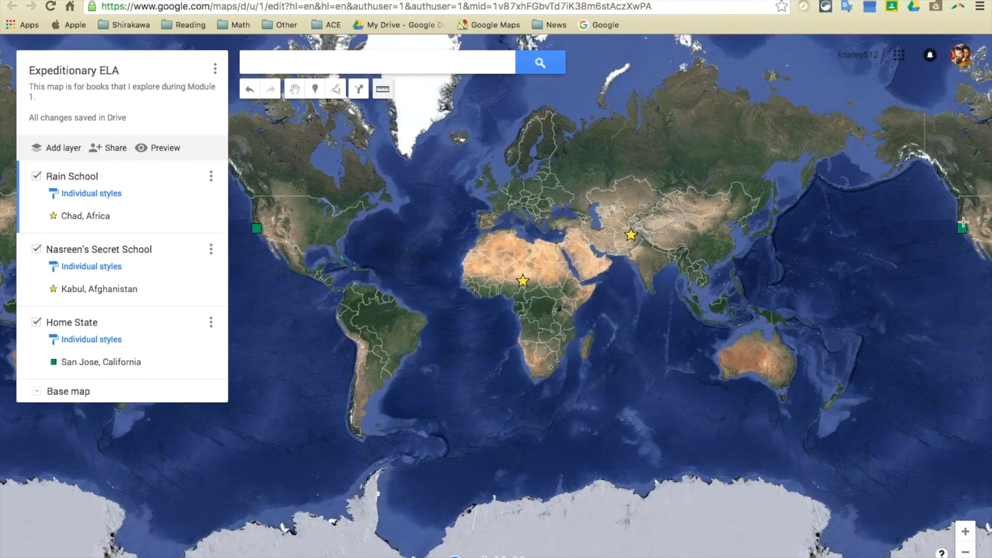
left_click_drag(955, 222, 896, 223)
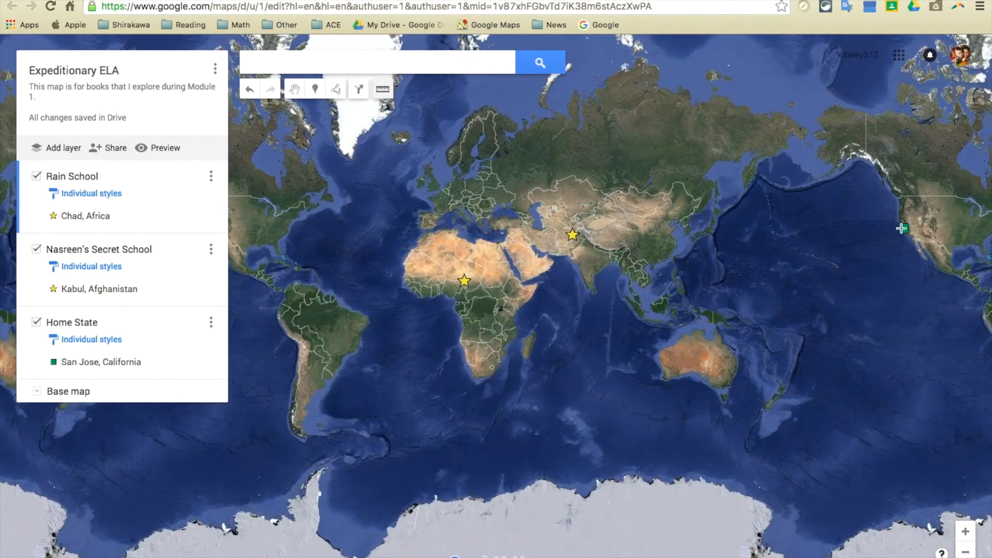
left_click(903, 227)
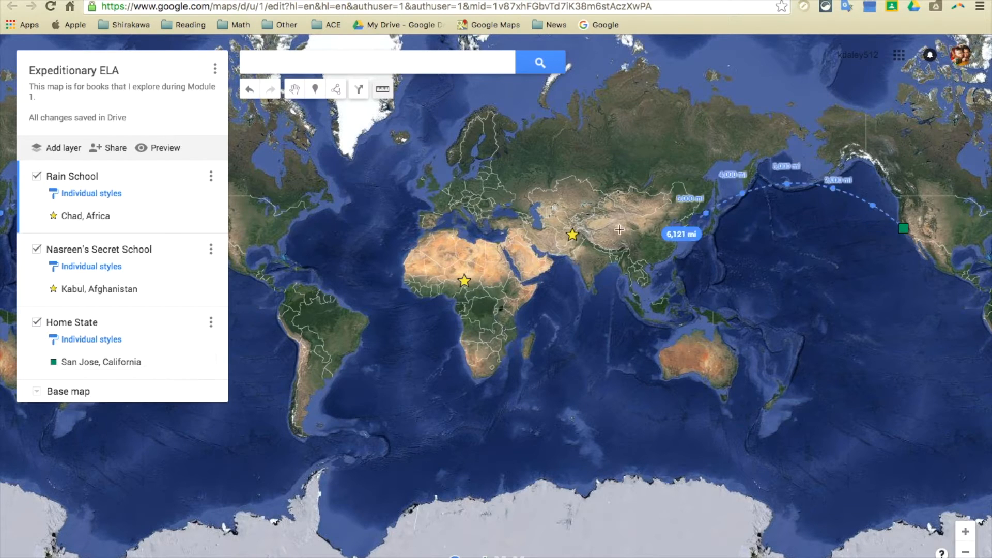
left_click(573, 235)
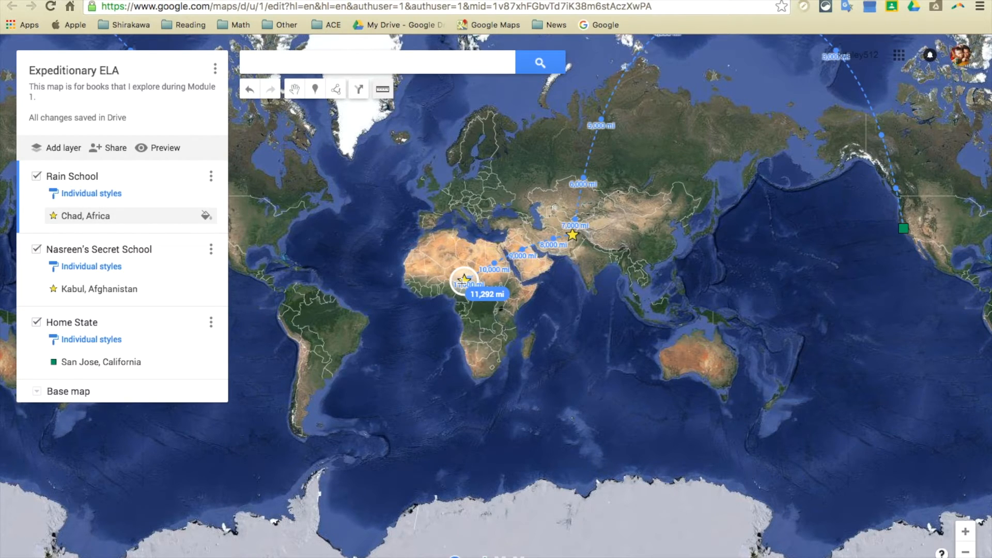
double_click(463, 282)
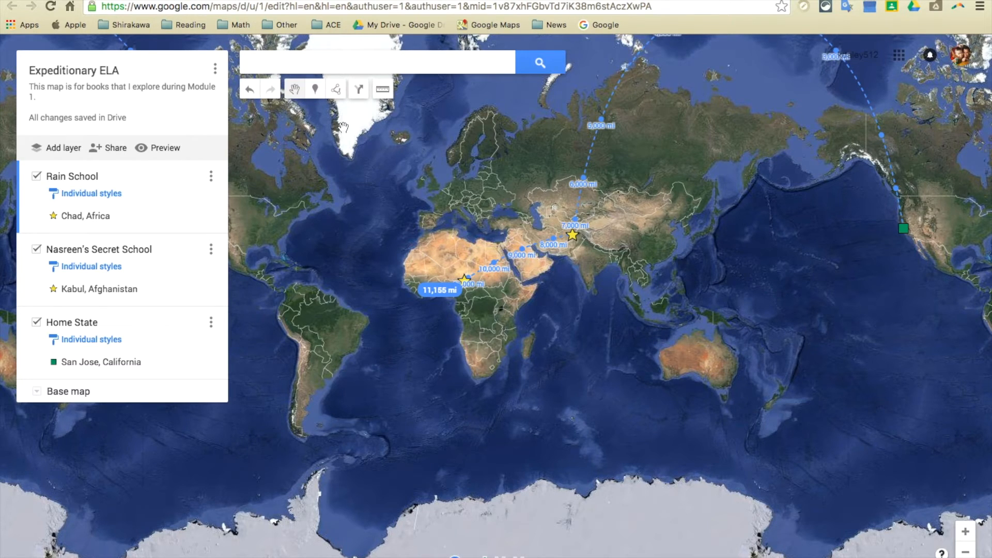
Step: Draw a line from the Chad marker through the Kabul marker to the San Jose marker in the Rain School layer
left_click(338, 93)
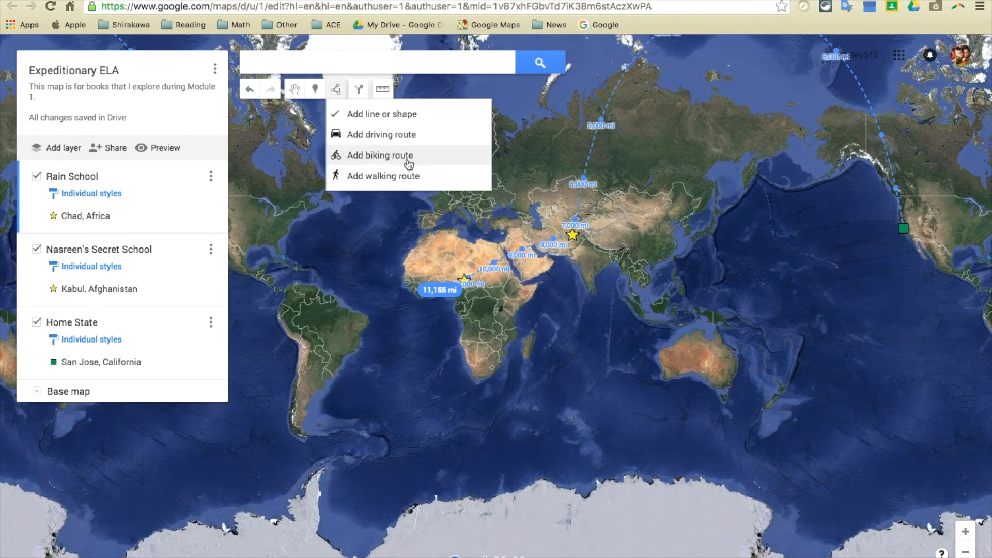
left_click(400, 115)
left_click(464, 279)
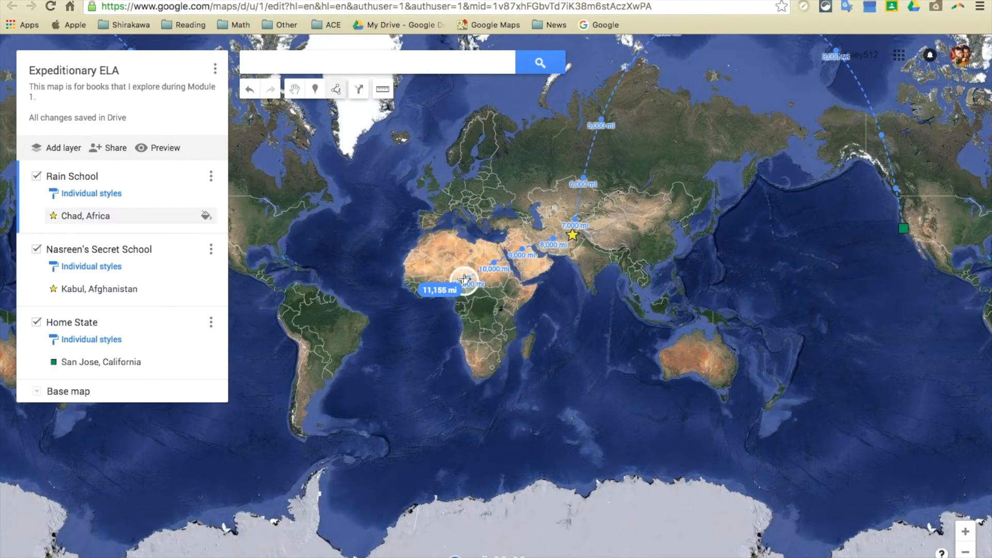
left_click(573, 235)
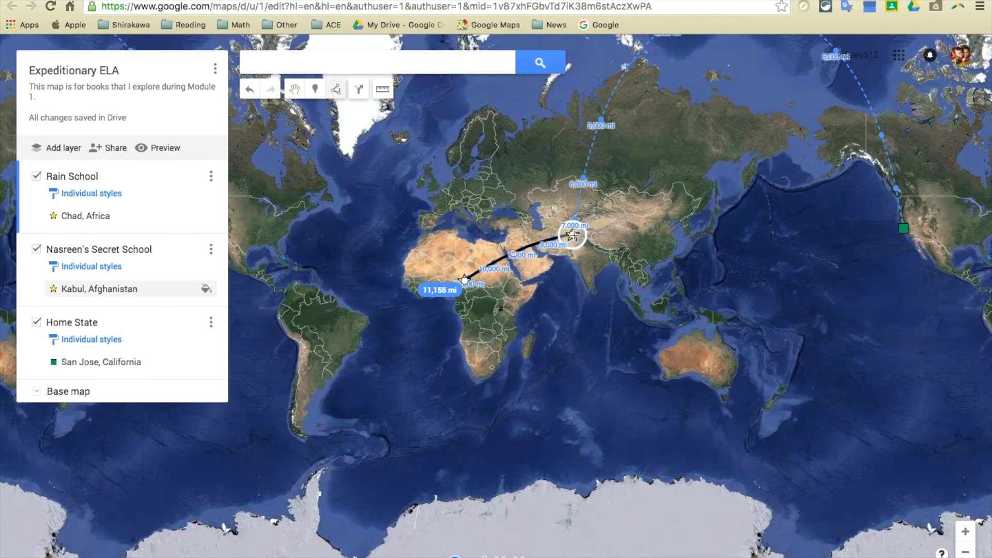
left_click(904, 229)
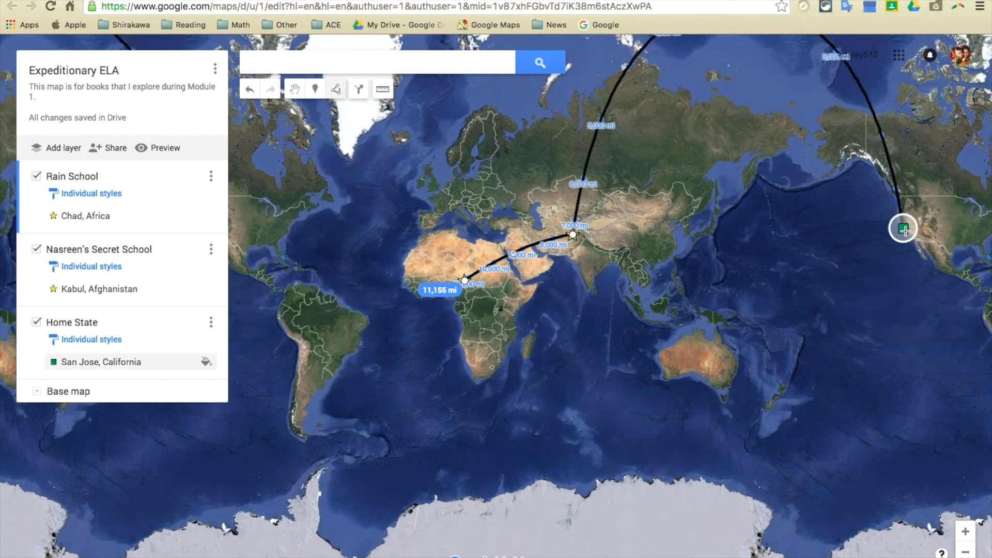
left_click(905, 230)
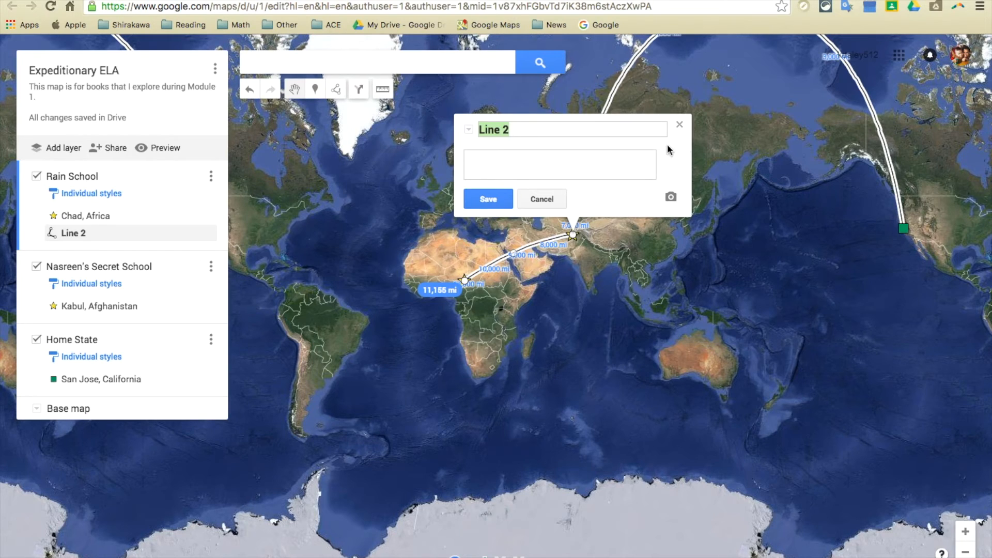
Step: Title the new line "11,155mi" and save it
type("11")
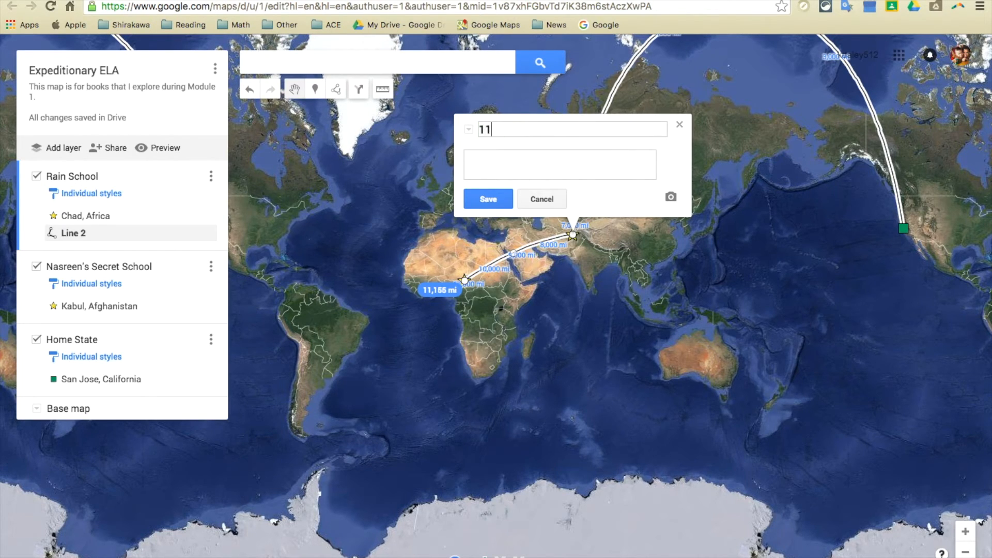
type(",155mi")
left_click(483, 198)
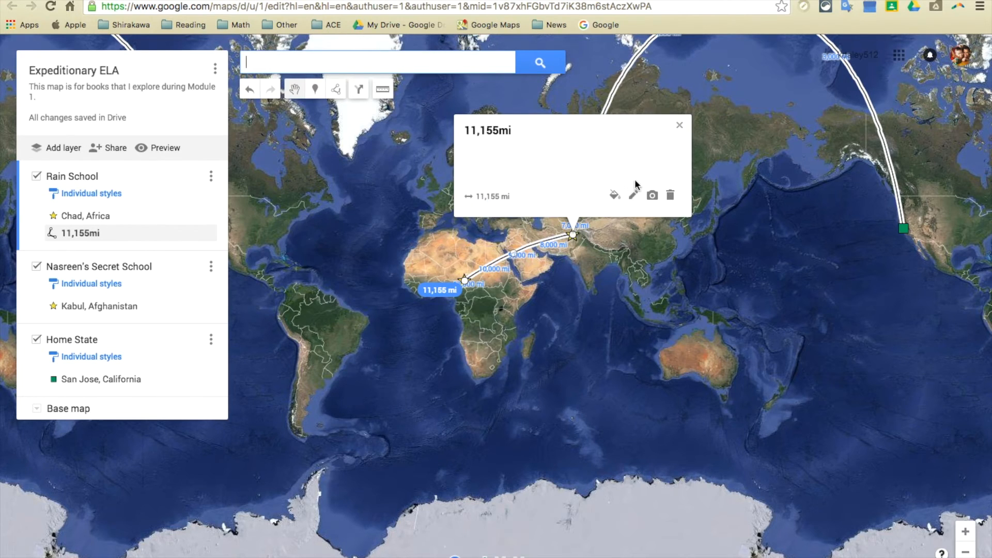
Step: Color the 11,155mi line yellow at the thinnest line width and close its info card
left_click(614, 195)
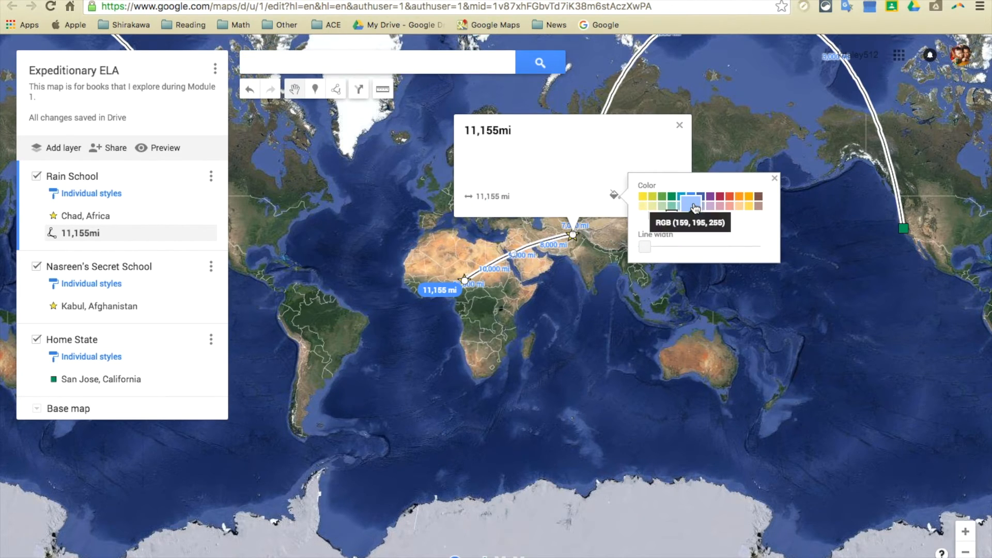
left_click(643, 196)
mouse_move(647, 249)
left_mouse_down()
mouse_move(705, 249)
mouse_move(642, 252)
left_mouse_up()
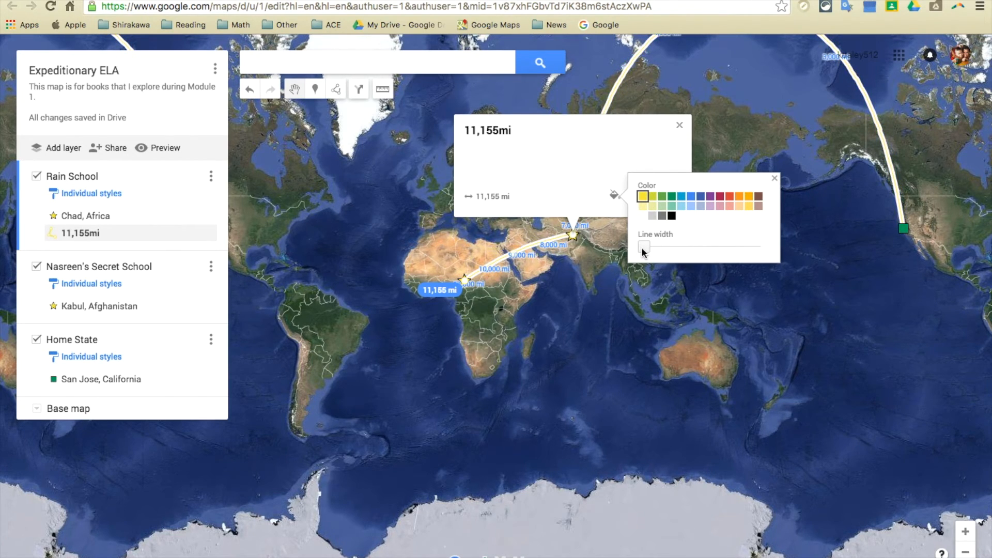
left_click(774, 178)
left_click(680, 125)
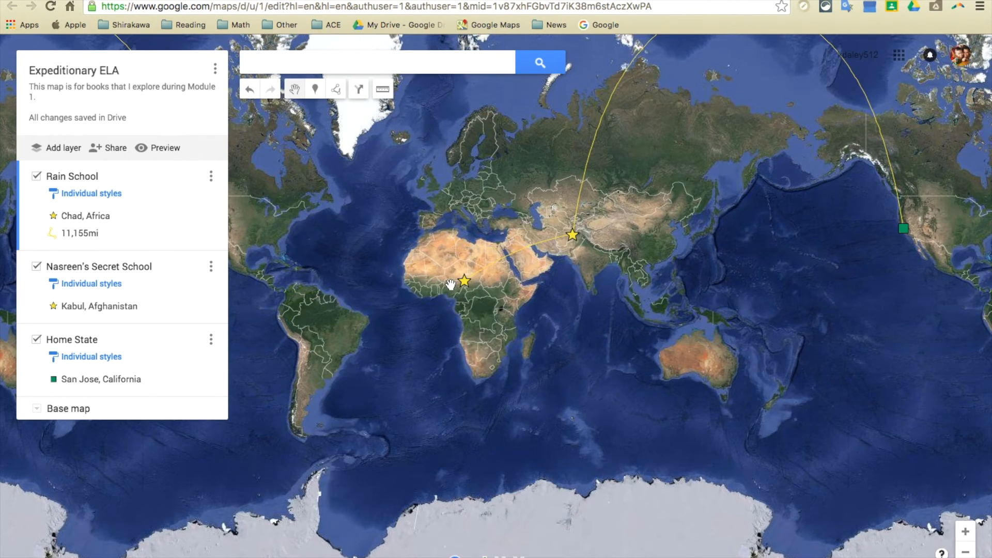
Step: Change the base map from satellite to the standard light map style and make Home State the active layer
left_click(965, 532)
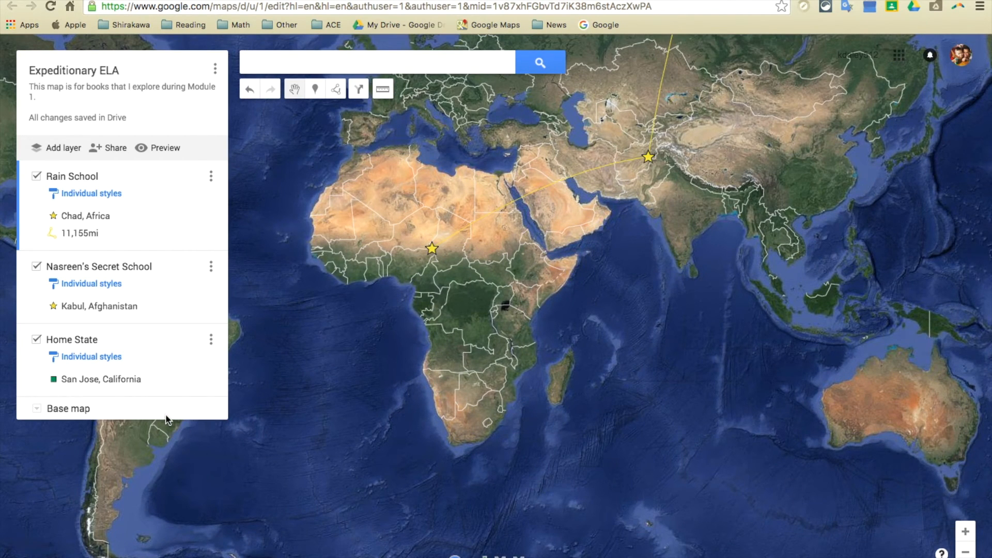
left_click(31, 408)
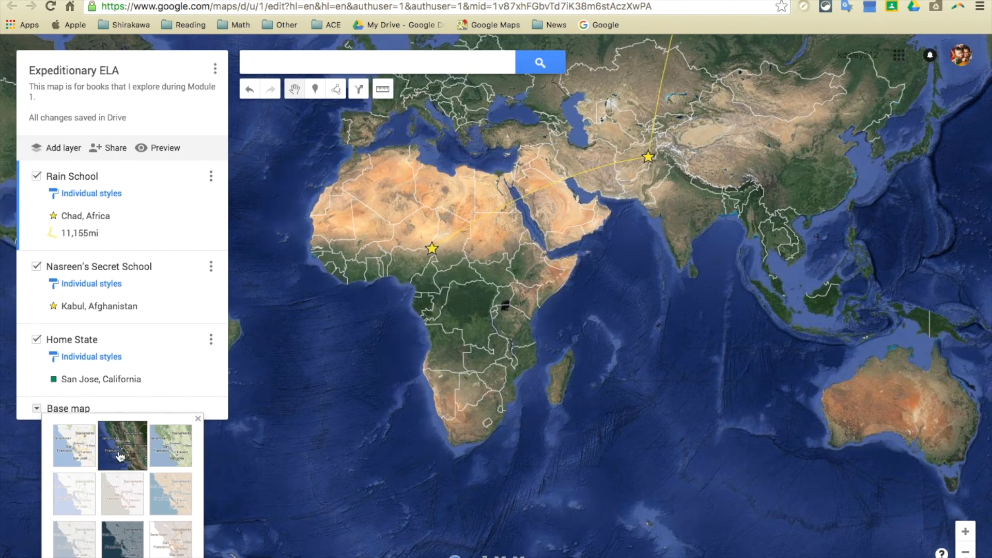
left_click(79, 460)
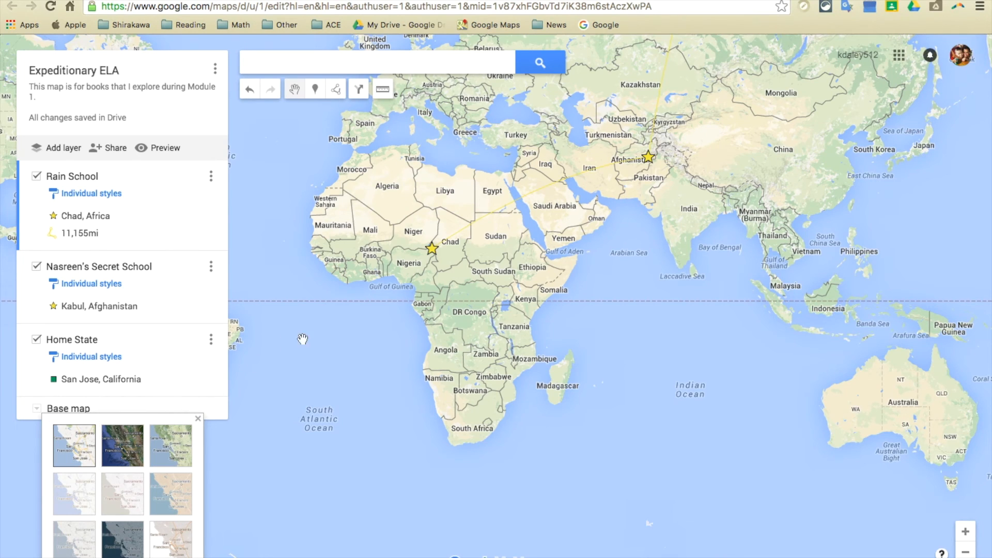
left_click(965, 552)
left_click(965, 552)
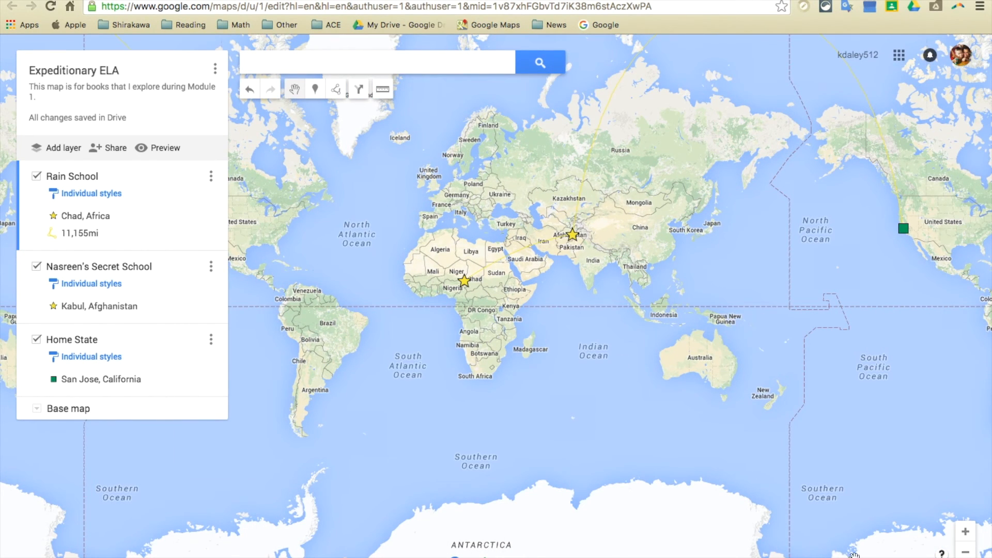
left_click(179, 369)
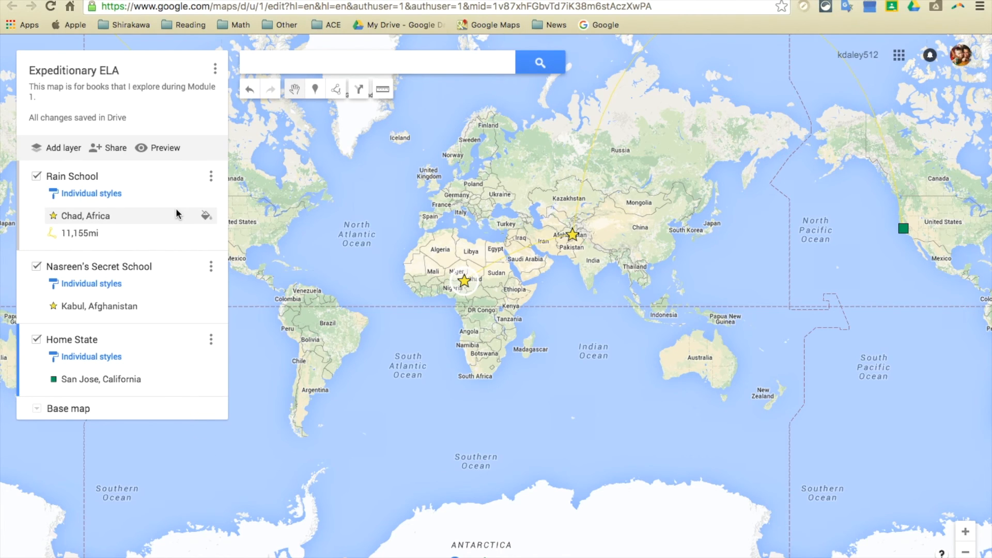